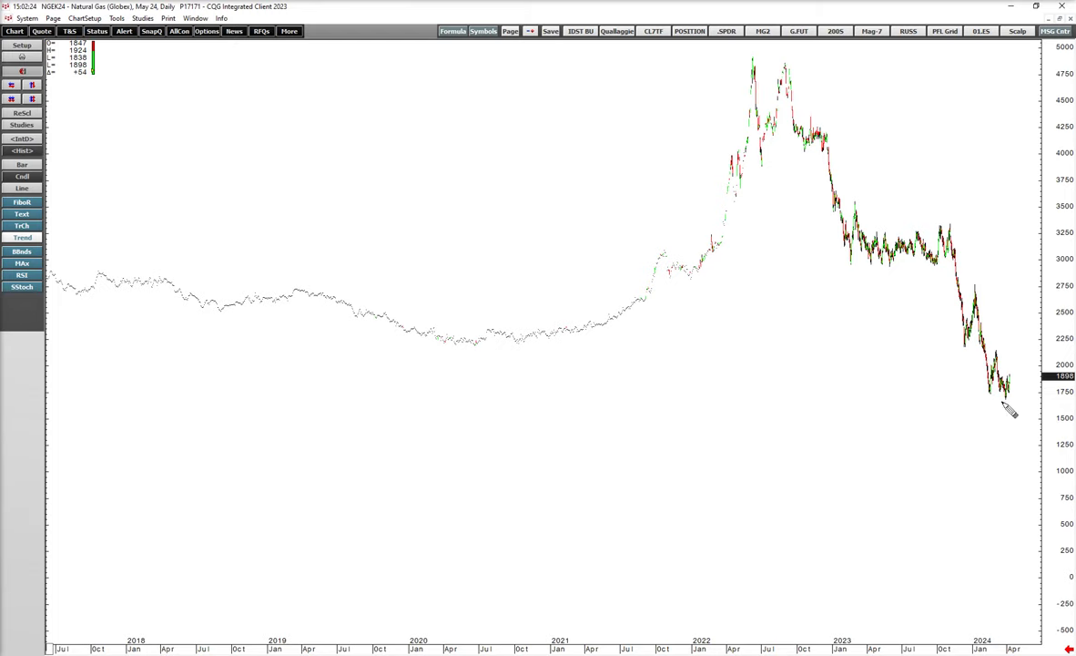
# Rescale the daily Natural Gas chart until the candles from January to April 2024 are large enough to analyse
pyautogui.moveTo(897, 650); pyautogui.dragTo(848, 652)
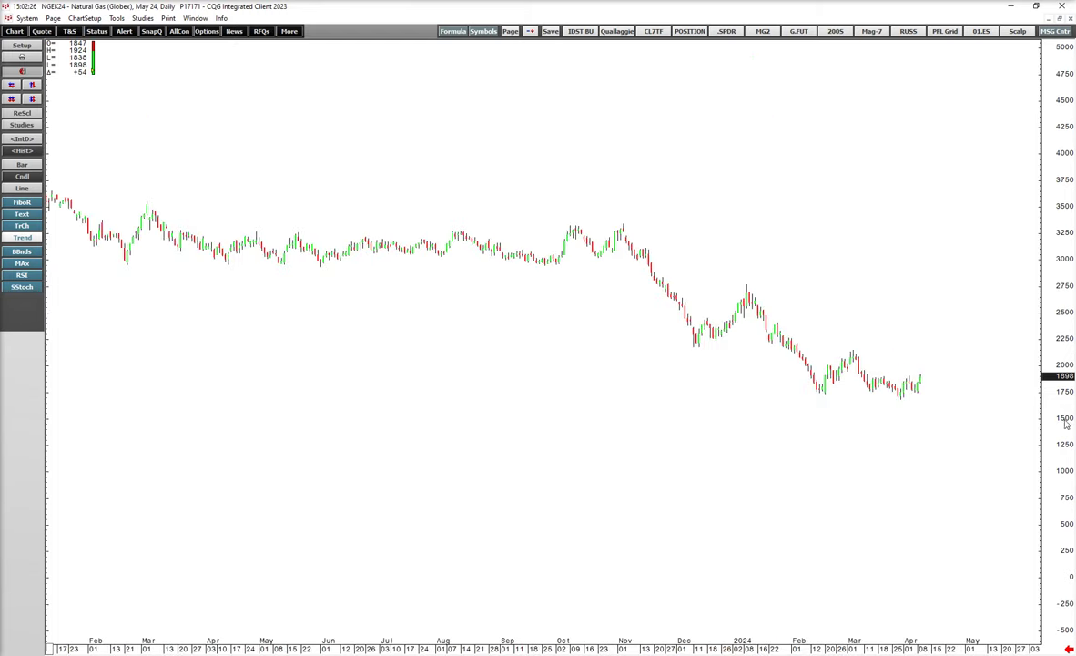
pyautogui.press('Up')
pyautogui.press('Up')
pyautogui.press('Up')
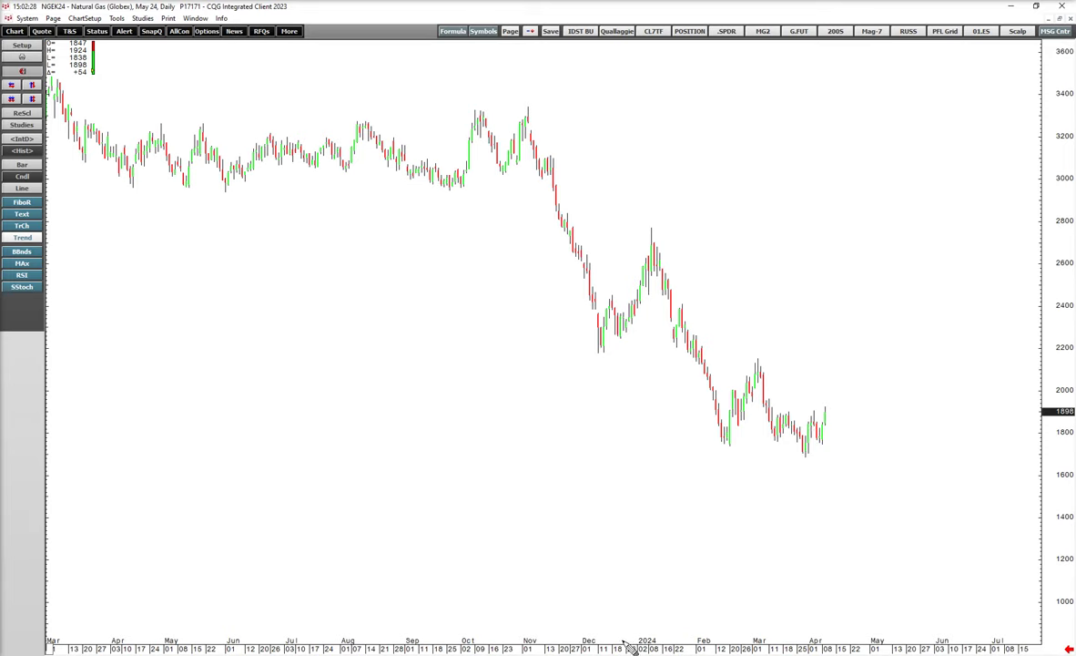
pyautogui.press('Up')
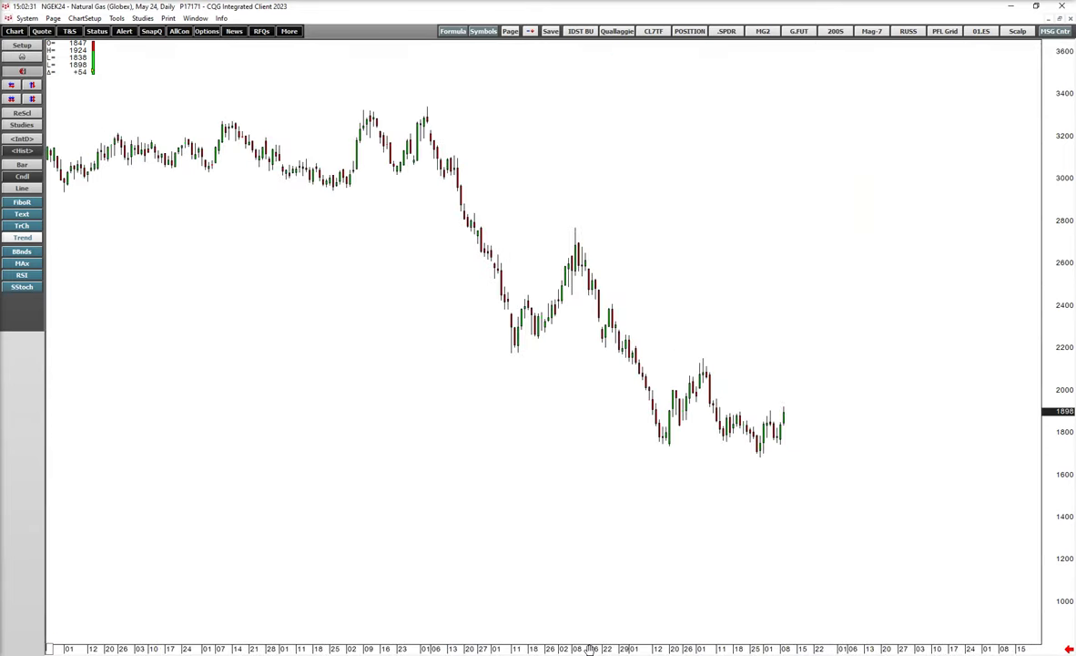
pyautogui.moveTo(1061, 490); pyautogui.dragTo(1074, 343)
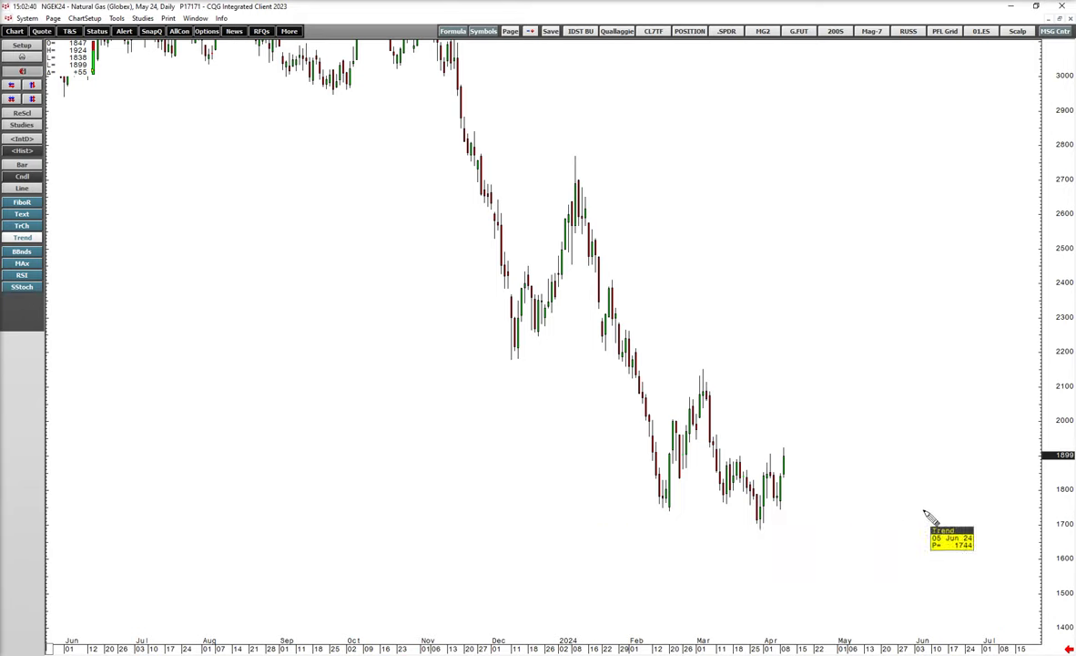
pyautogui.moveTo(792, 534)
pyautogui.mouseDown()
pyautogui.moveTo(906, 517)
pyautogui.moveTo(965, 558)
pyautogui.mouseUp()
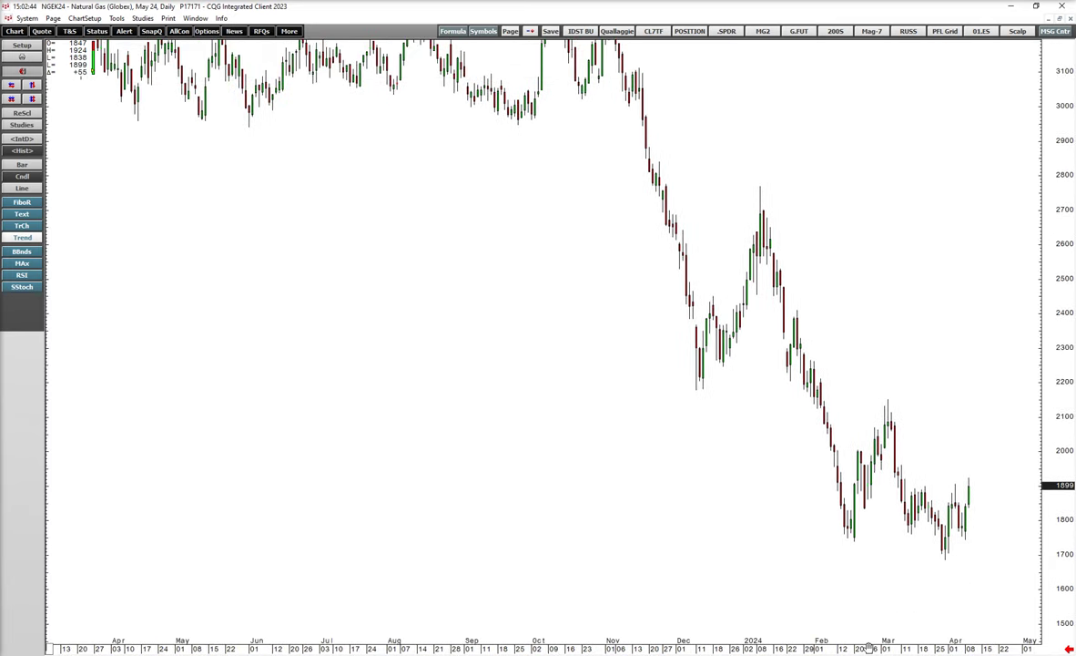
pyautogui.moveTo(865, 648); pyautogui.dragTo(842, 647)
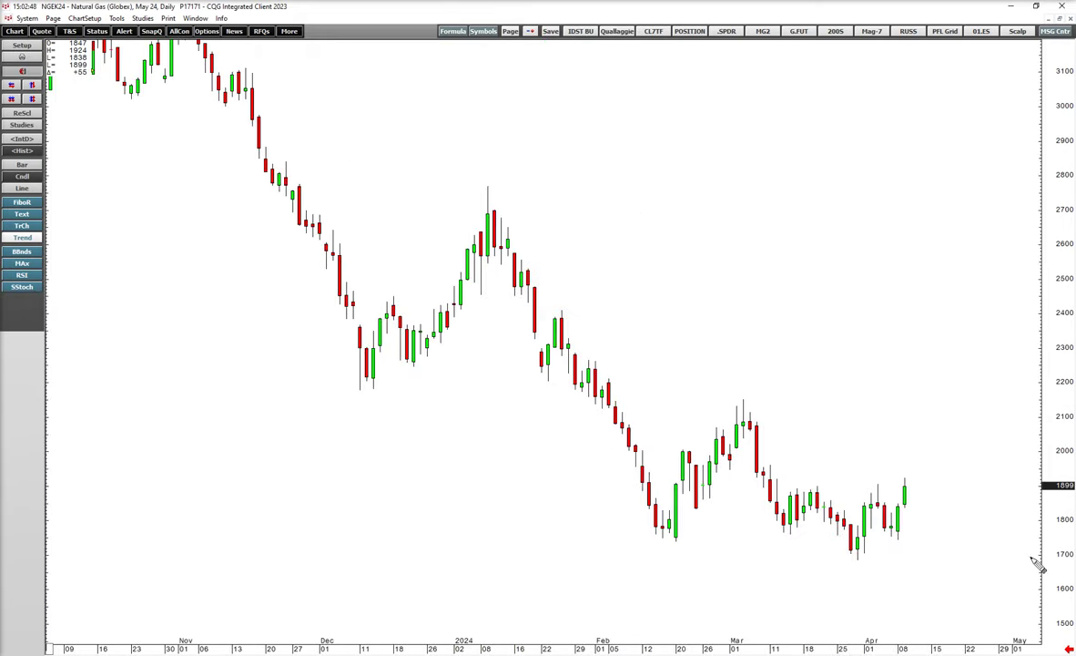
pyautogui.moveTo(1059, 582); pyautogui.dragTo(1058, 441)
pyautogui.moveTo(914, 550); pyautogui.dragTo(908, 414)
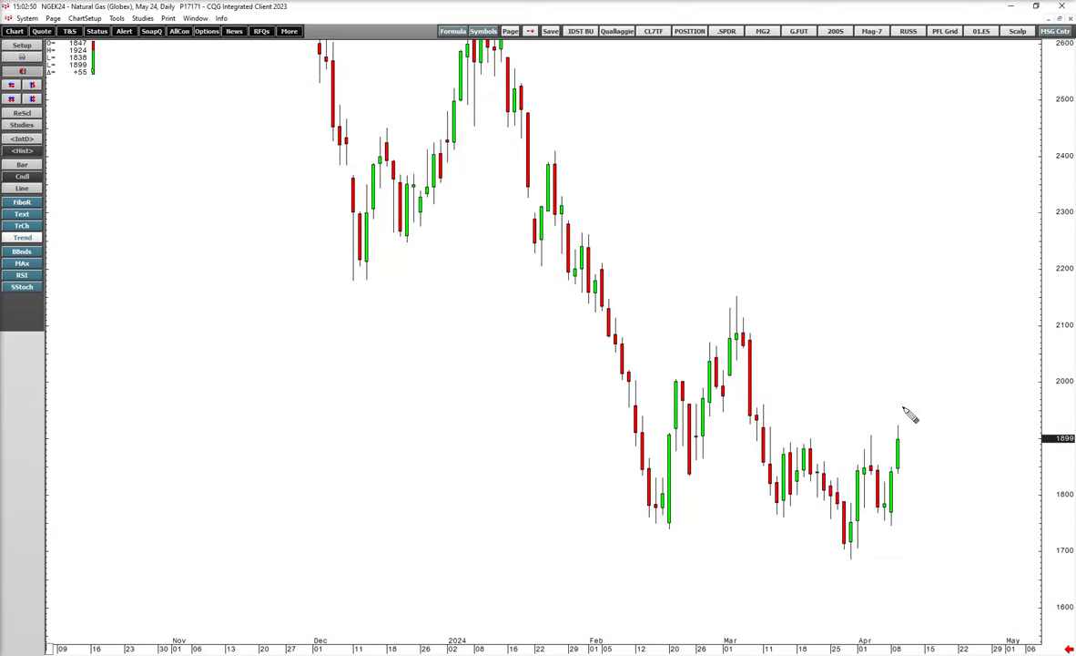
pyautogui.moveTo(957, 553); pyautogui.dragTo(951, 478)
pyautogui.moveTo(1056, 498); pyautogui.dragTo(1034, 367)
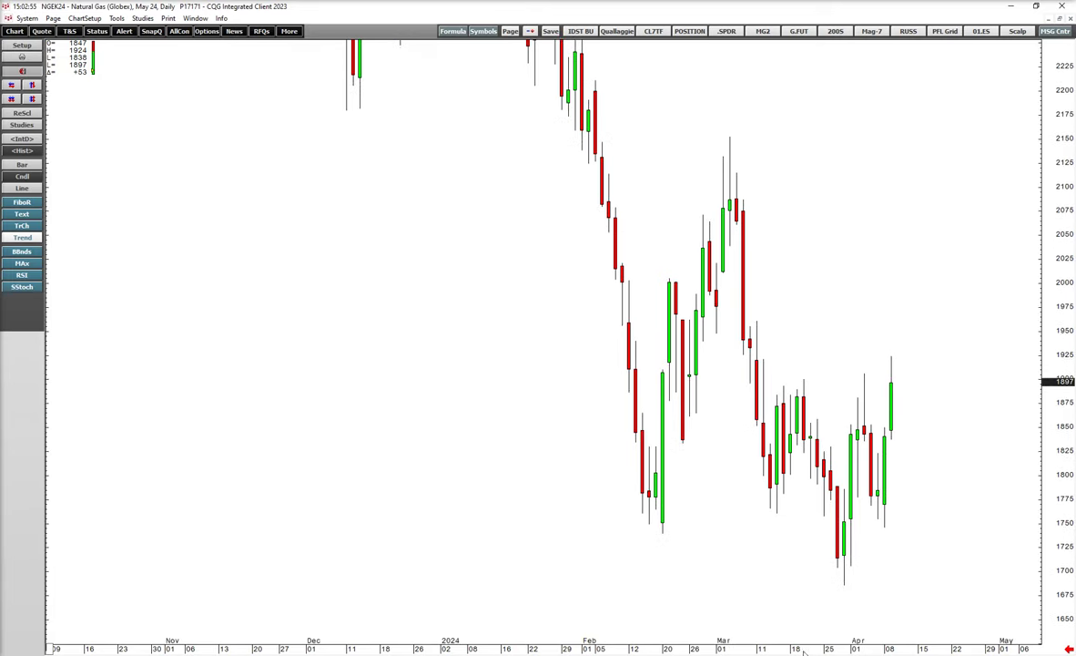
pyautogui.moveTo(806, 650); pyautogui.dragTo(793, 647)
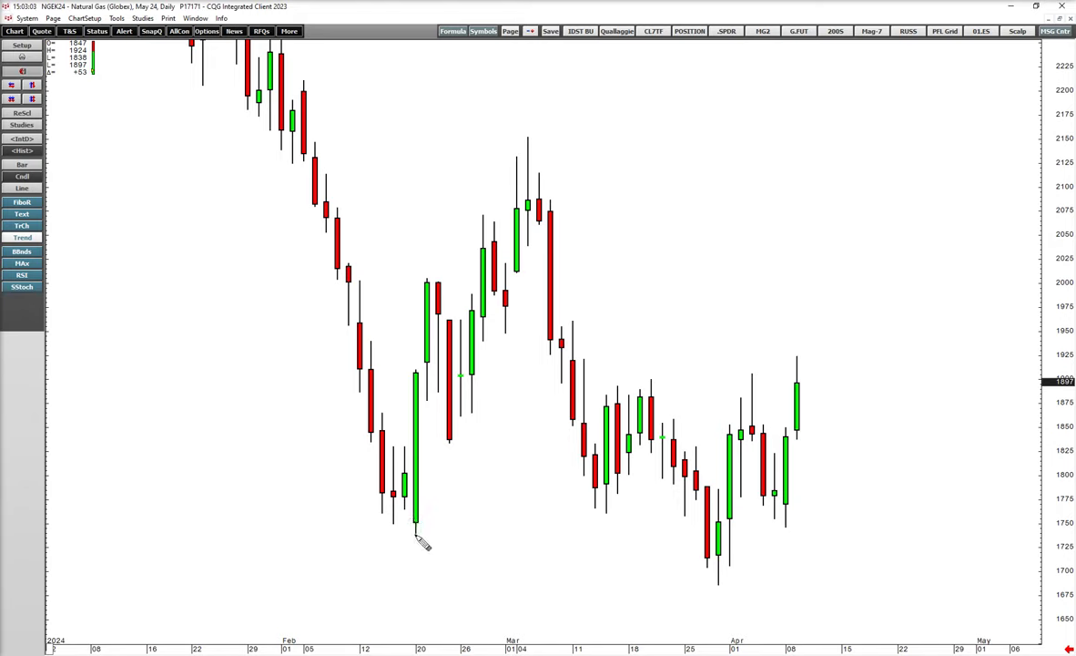
# Trace the swings from the 20 February low up to the 5 March high with trend lines, and mark the 28 February candle's high and low
pyautogui.moveTo(417, 535); pyautogui.dragTo(487, 346)
pyautogui.click(483, 341)
pyautogui.click(517, 340)
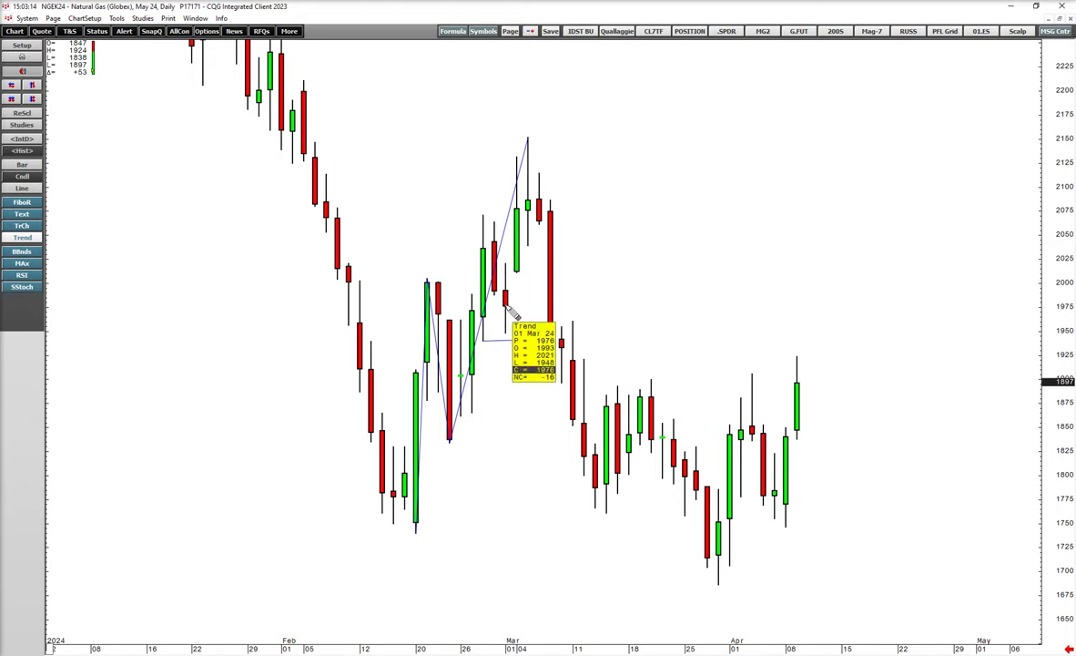
pyautogui.click(484, 217)
pyautogui.click(517, 216)
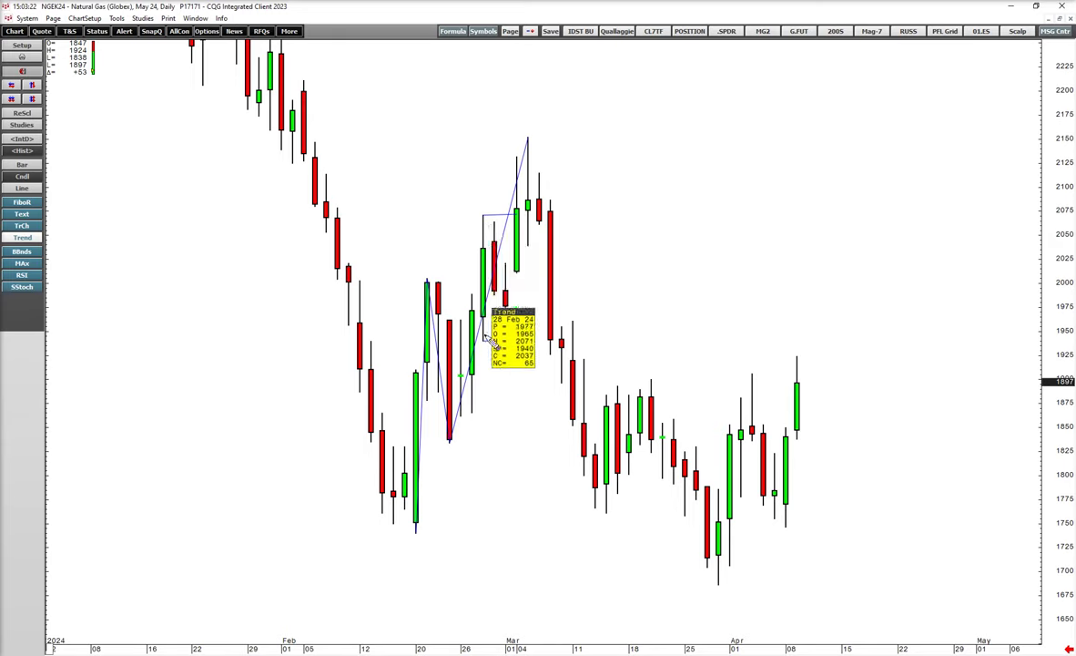
pyautogui.click(490, 341)
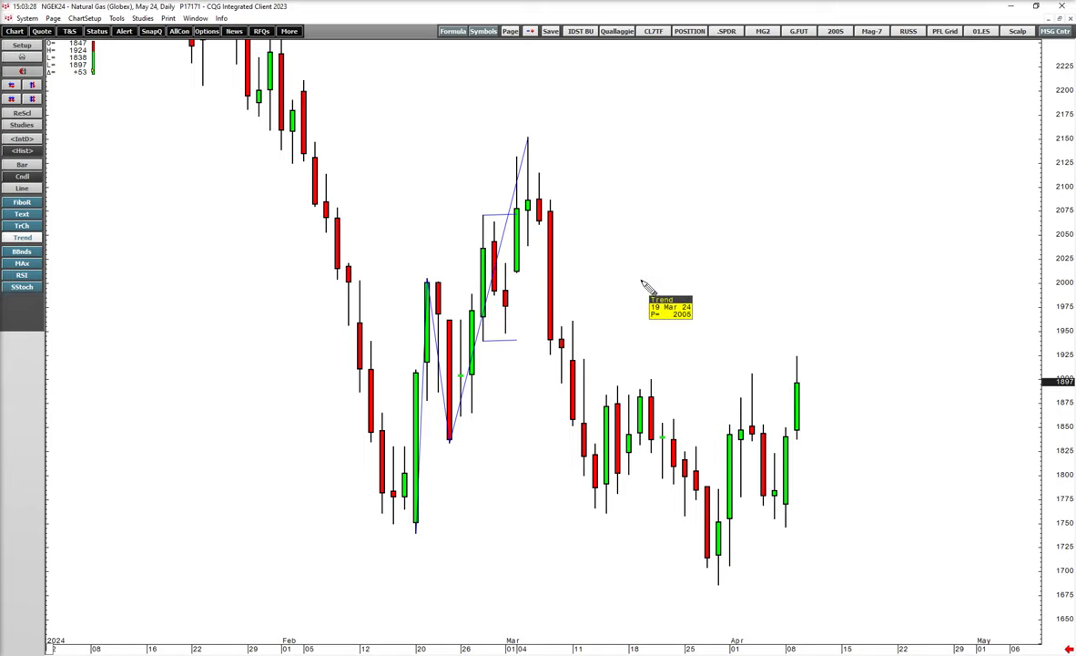
# Mark the 28 March low with a short line and draw a nearly level trend line from the 20 February low into mid-April
pyautogui.moveTo(388, 652); pyautogui.dragTo(383, 648)
pyautogui.moveTo(478, 498); pyautogui.dragTo(635, 485)
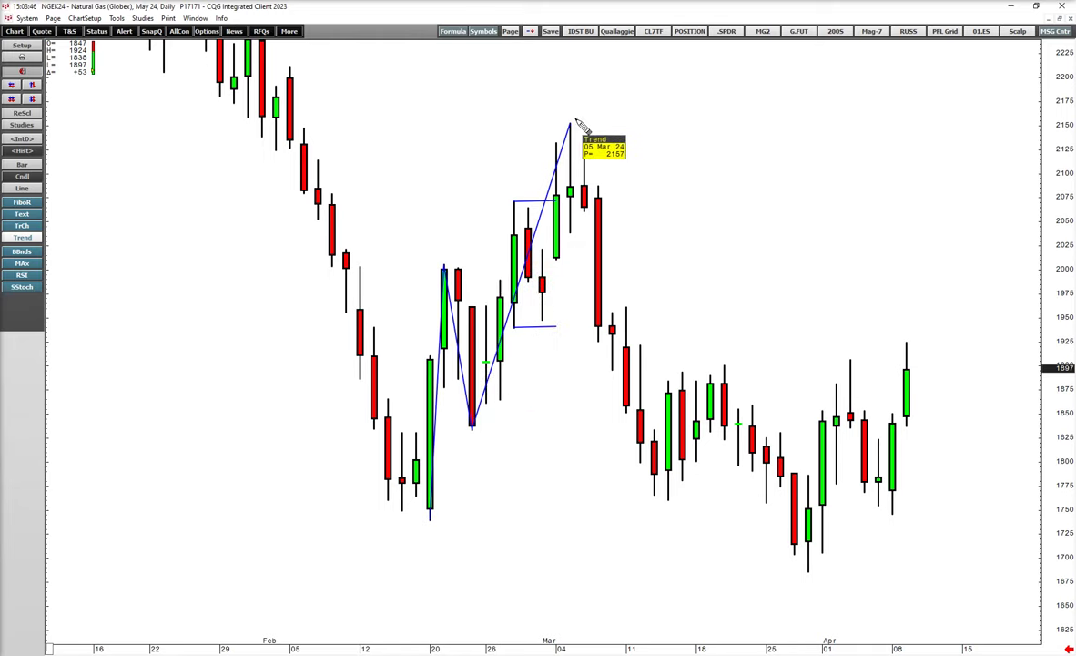
pyautogui.moveTo(794, 572); pyautogui.dragTo(851, 572)
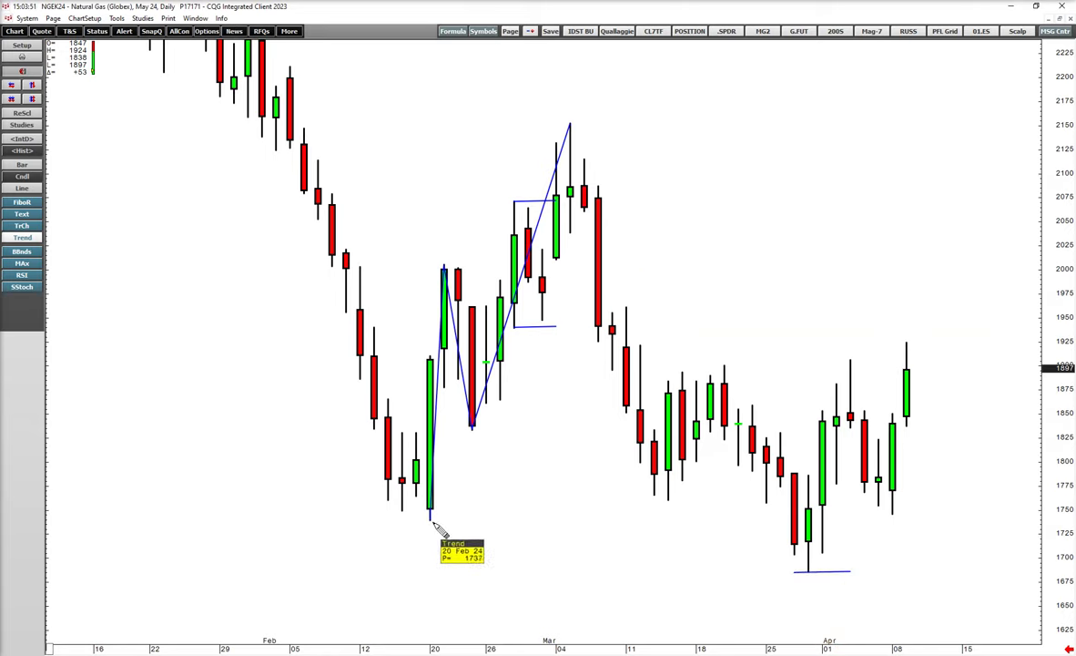
pyautogui.moveTo(431, 518); pyautogui.dragTo(949, 505)
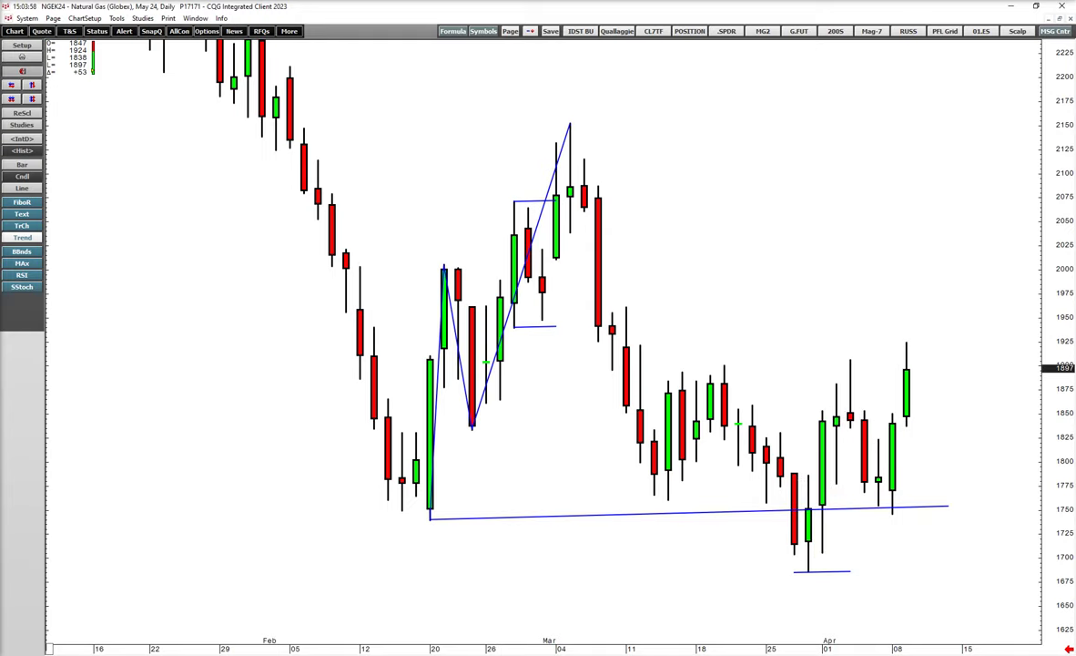
# Trace the down-swings from the 5 March high through the 14, 20, 25 and 26 March turning points to the 28 March low
pyautogui.moveTo(644, 651); pyautogui.dragTo(632, 642)
pyautogui.moveTo(403, 124); pyautogui.dragTo(539, 502)
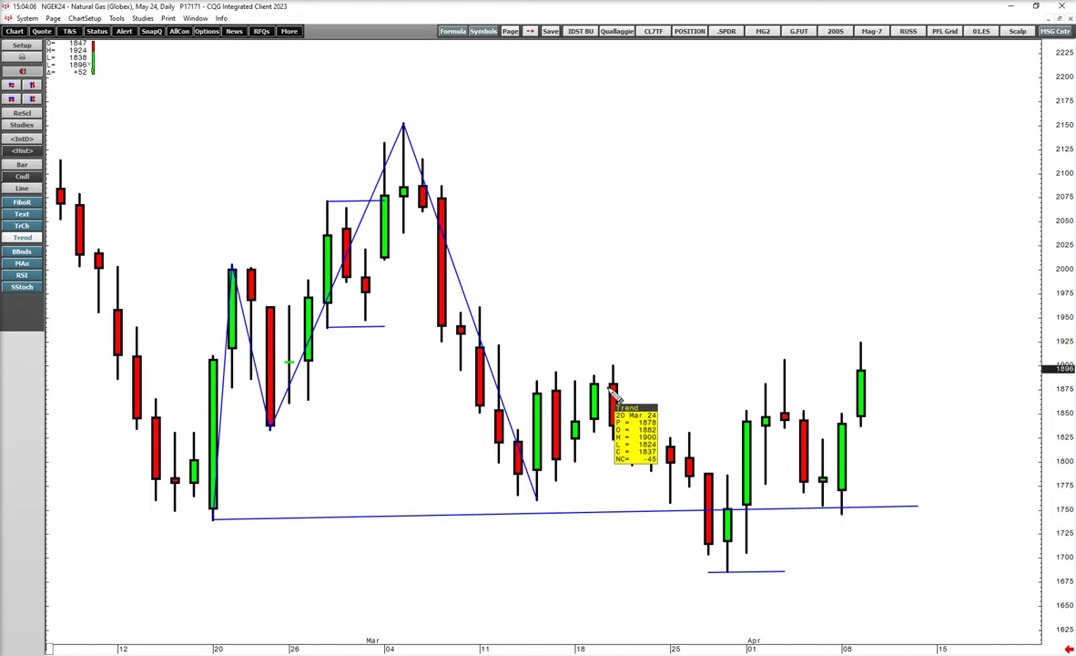
pyautogui.moveTo(537, 500)
pyautogui.mouseDown()
pyautogui.moveTo(614, 368)
pyautogui.moveTo(667, 442)
pyautogui.moveTo(670, 501)
pyautogui.moveTo(690, 432)
pyautogui.moveTo(729, 576)
pyautogui.moveTo(737, 573)
pyautogui.mouseUp()
# Mark the 3 April high with a short line and extend a level line from the 26 March high to 2 April
pyautogui.moveTo(810, 490); pyautogui.dragTo(898, 469)
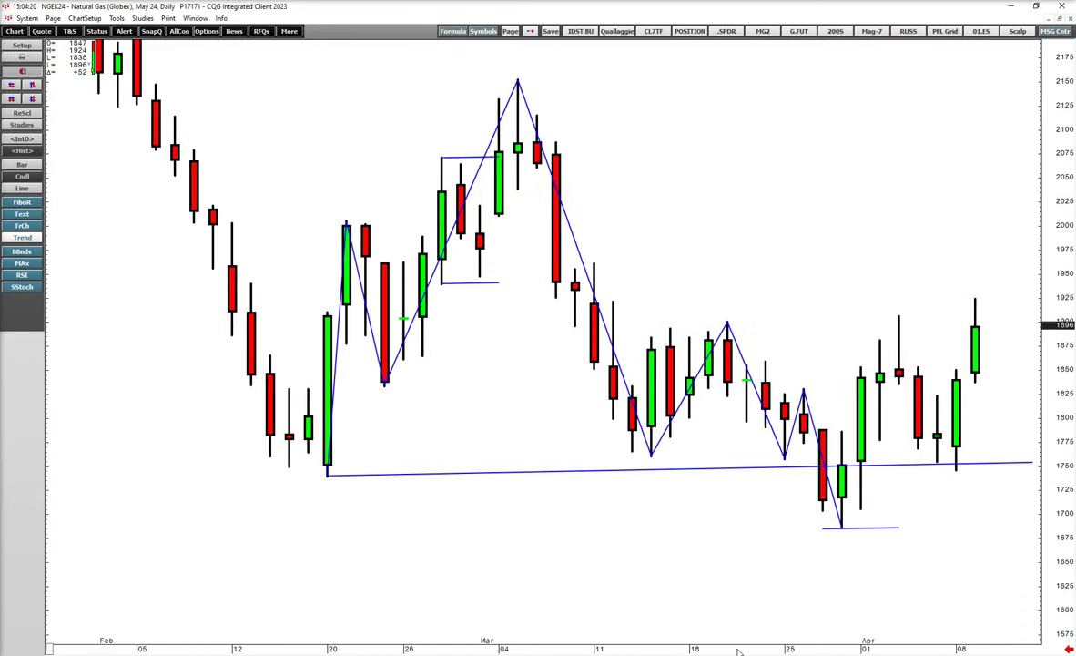
pyautogui.moveTo(740, 652); pyautogui.dragTo(731, 649)
pyautogui.moveTo(1053, 493); pyautogui.dragTo(1051, 428)
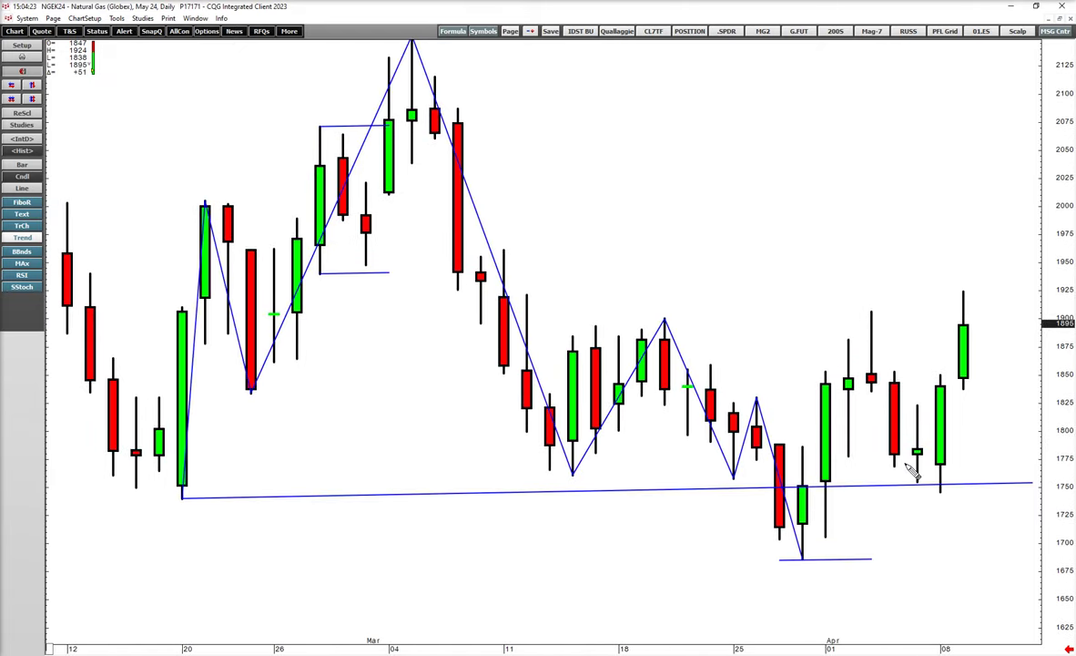
pyautogui.rightClick(762, 411)
pyautogui.click(771, 394)
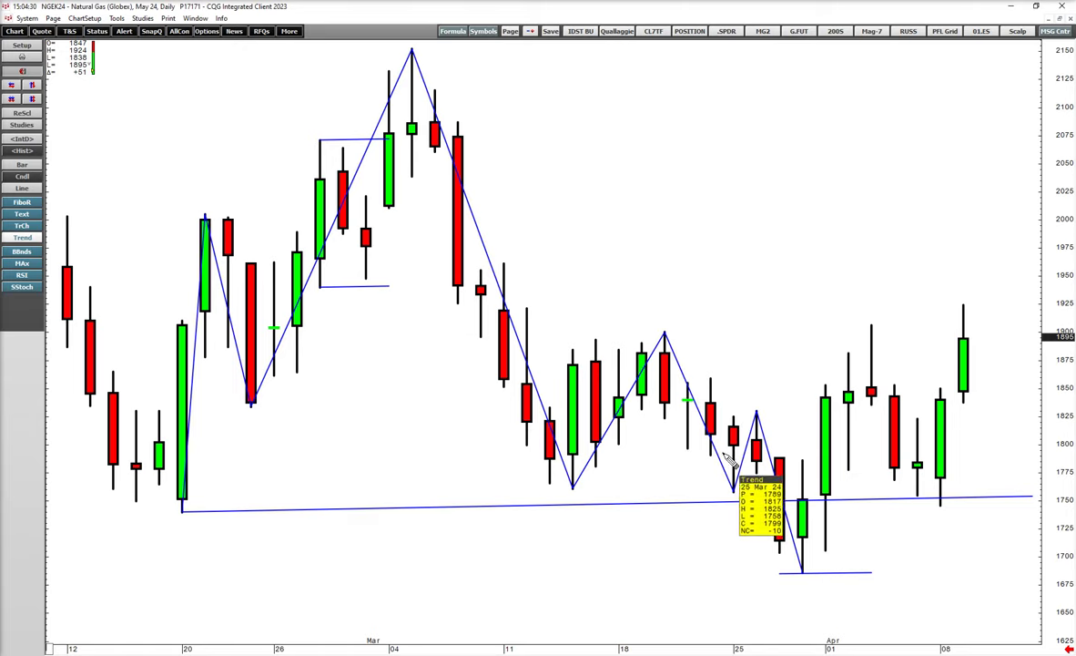
pyautogui.moveTo(720, 452); pyautogui.dragTo(745, 518)
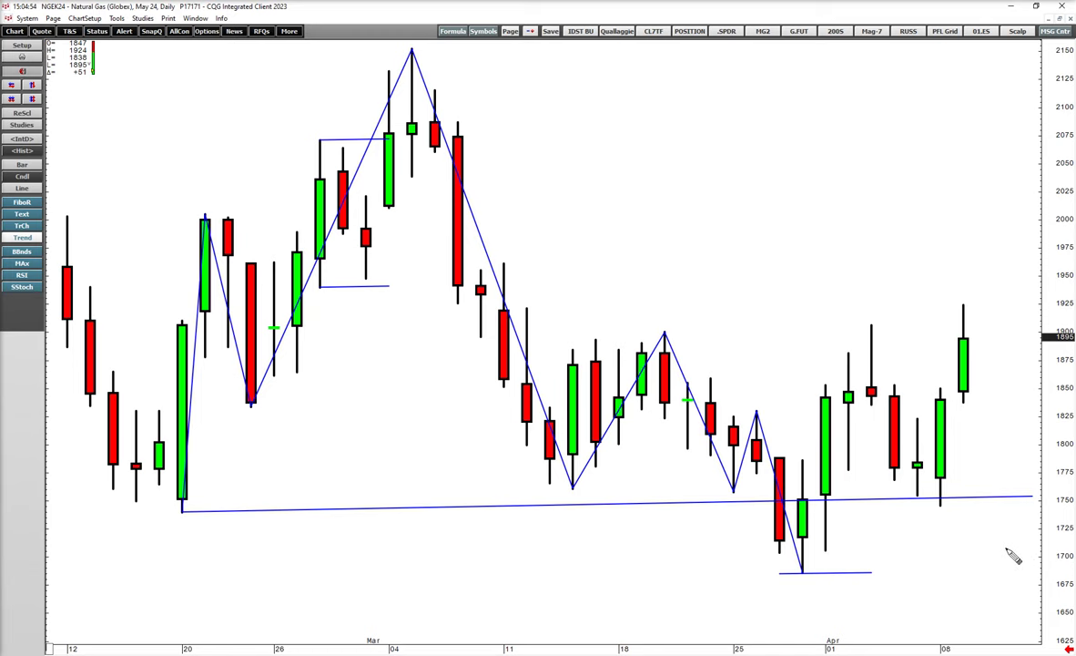
pyautogui.moveTo(1011, 556); pyautogui.dragTo(926, 547)
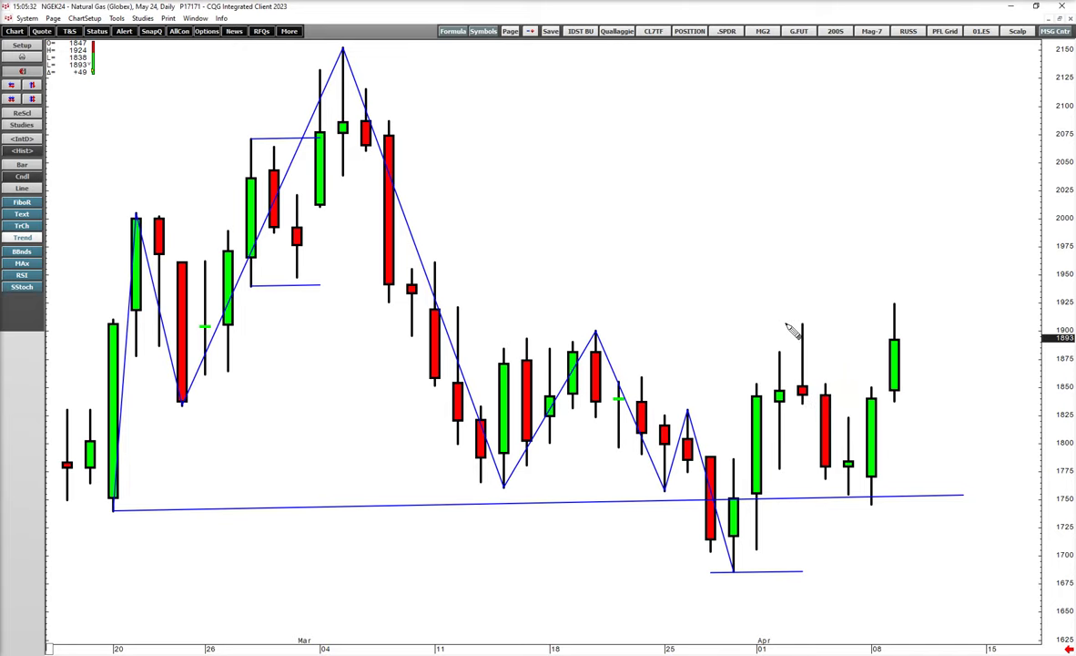
pyautogui.moveTo(781, 325); pyautogui.dragTo(828, 330)
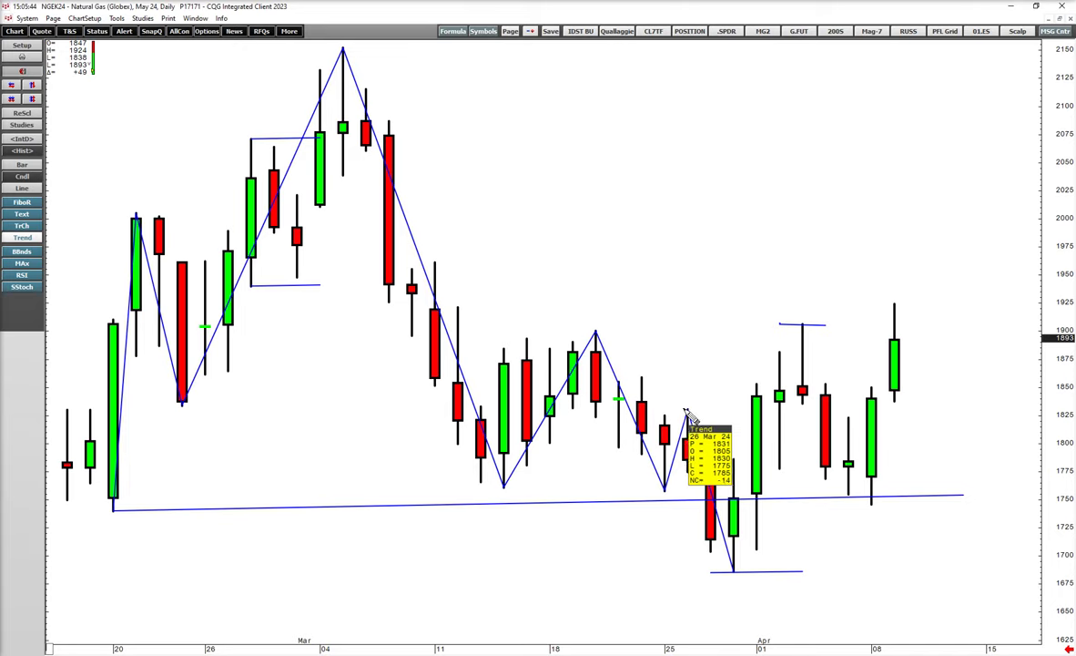
pyautogui.moveTo(687, 408); pyautogui.dragTo(780, 410)
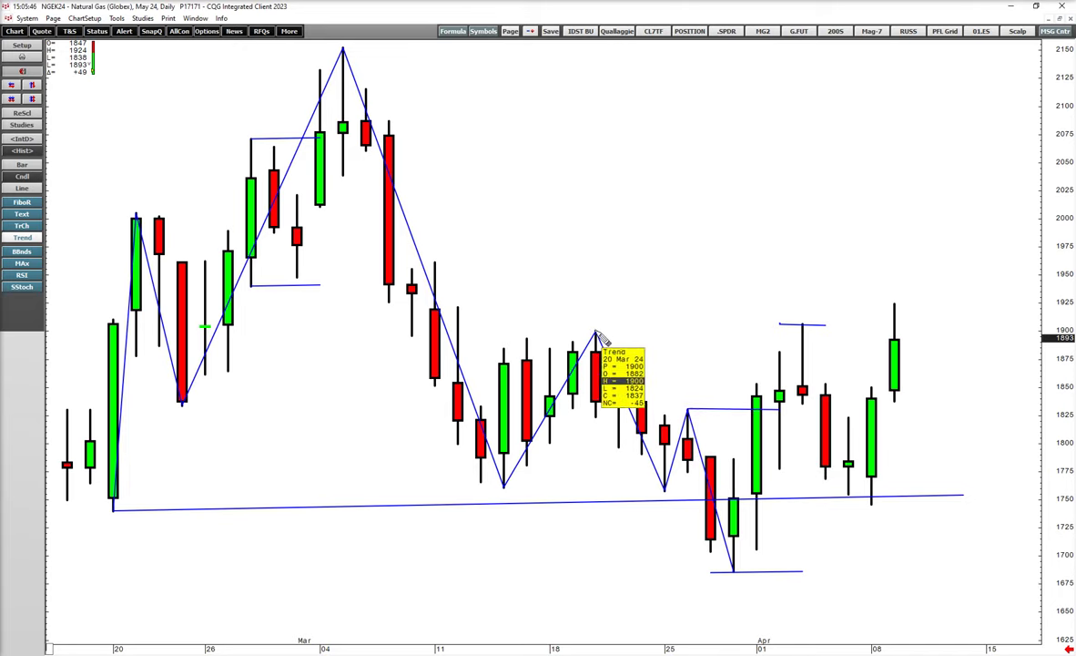
pyautogui.moveTo(602, 334)
pyautogui.mouseDown()
pyautogui.moveTo(812, 331)
pyautogui.moveTo(602, 363)
pyautogui.moveTo(597, 376)
pyautogui.mouseUp()
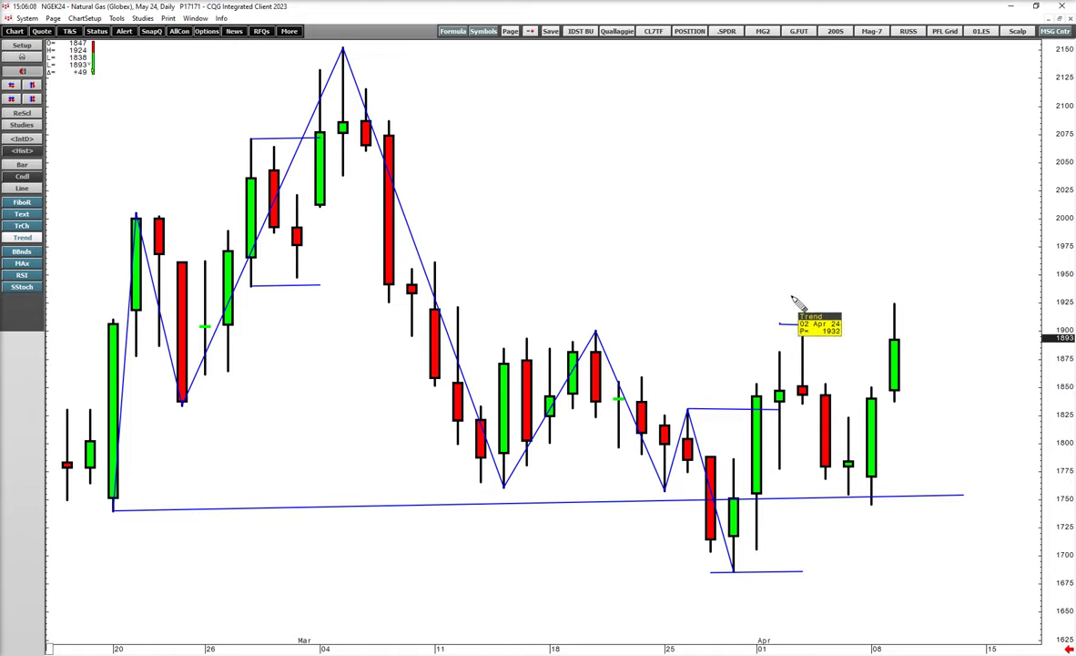
# Add the text labels HH above the early April high and HL below the 8 April low, each with an arrow to its candle
pyautogui.rightClick(715, 264)
pyautogui.moveTo(716, 258)
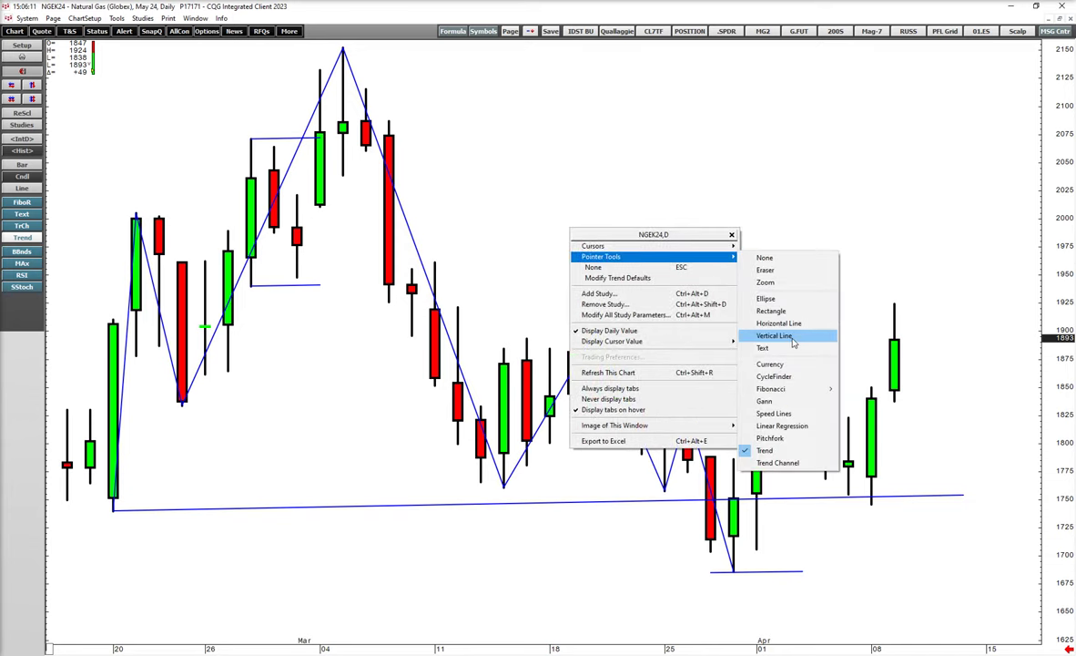
pyautogui.click(793, 349)
pyautogui.click(779, 297)
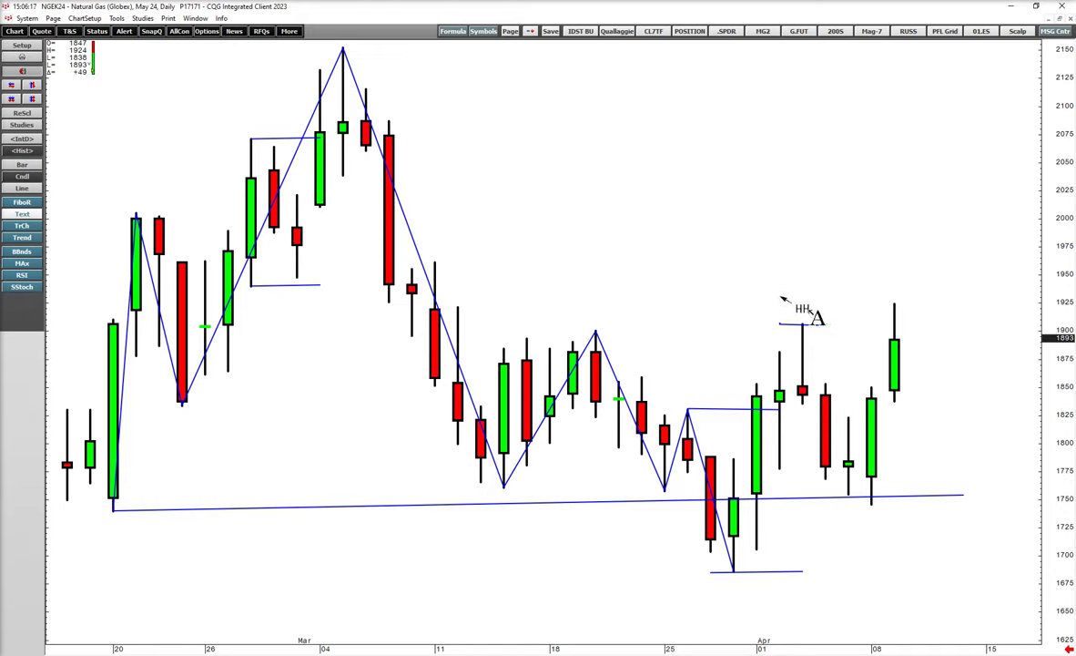
pyautogui.moveTo(779, 296); pyautogui.dragTo(760, 256)
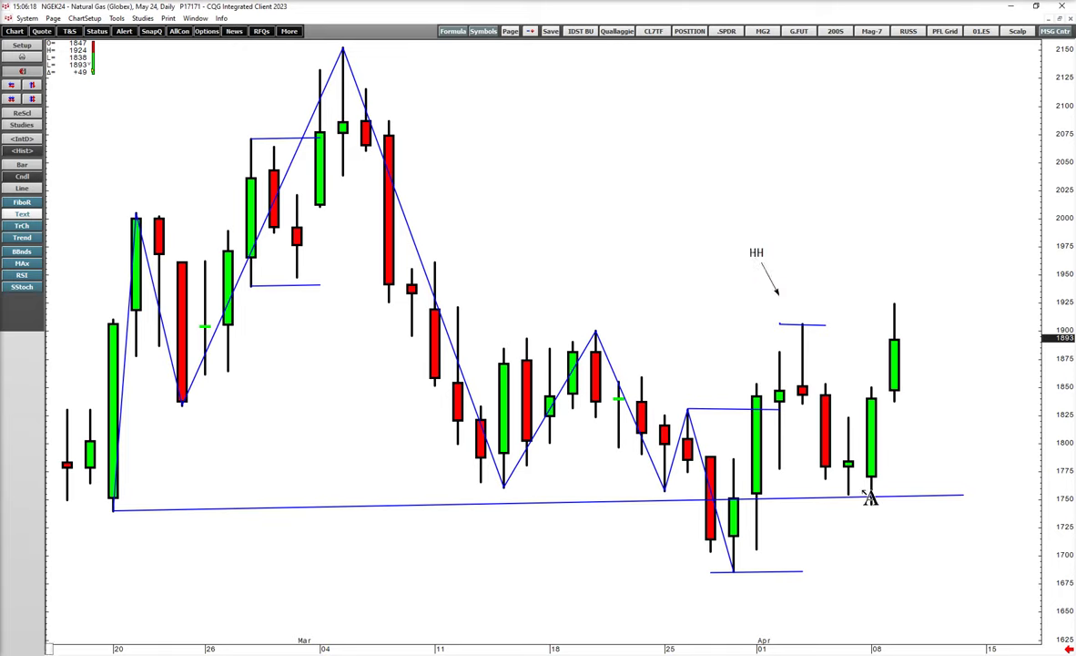
pyautogui.click(872, 517)
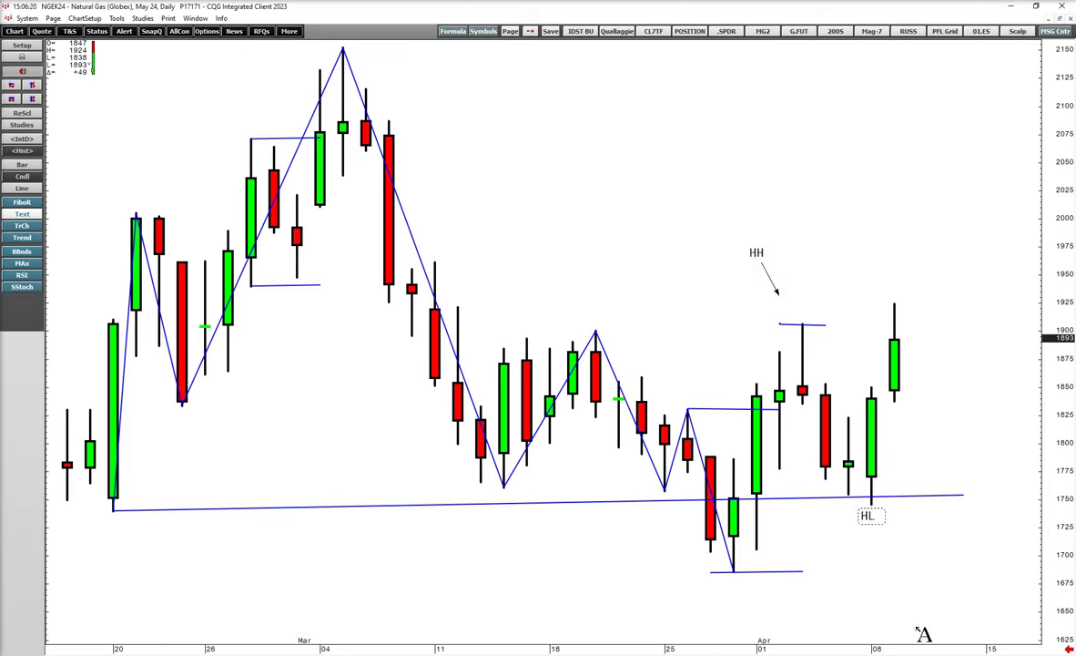
pyautogui.moveTo(871, 516); pyautogui.dragTo(871, 560)
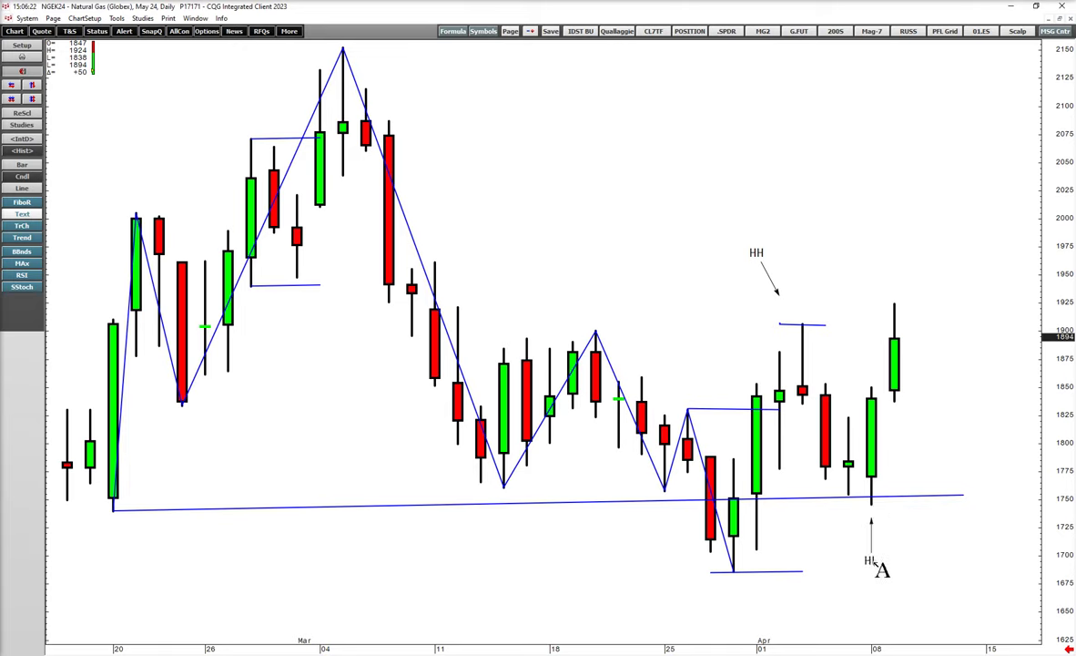
# Add a "Turn Up" text label to the right of the 9 April candle, with an arrow pointing at its upper wick
pyautogui.click(920, 322)
pyautogui.write('Turn Up')
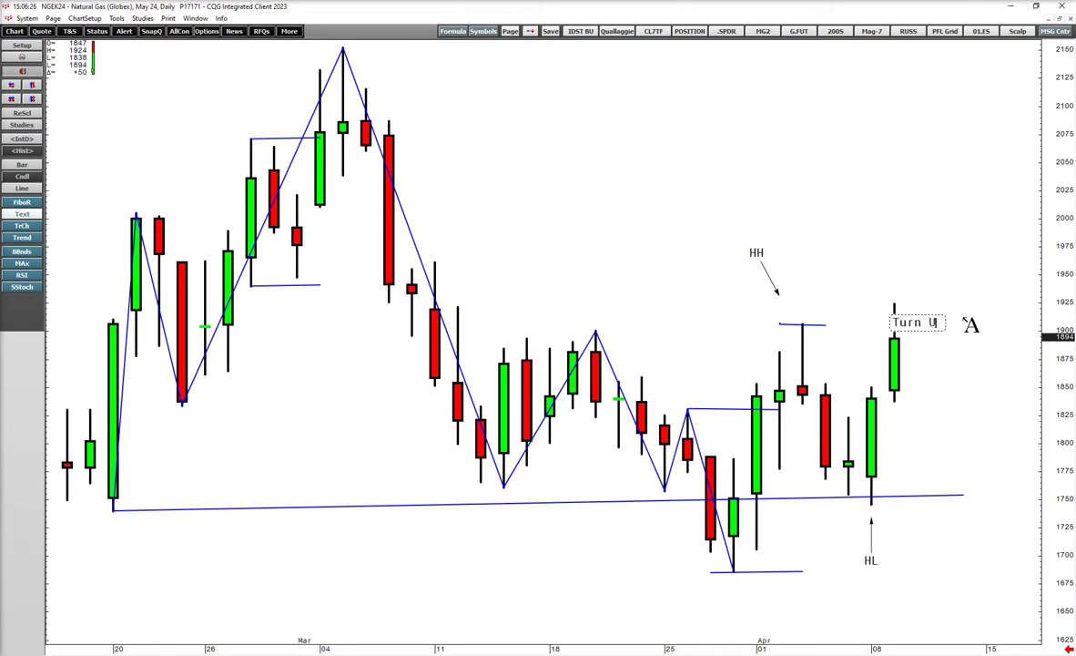
pyautogui.click(1017, 325)
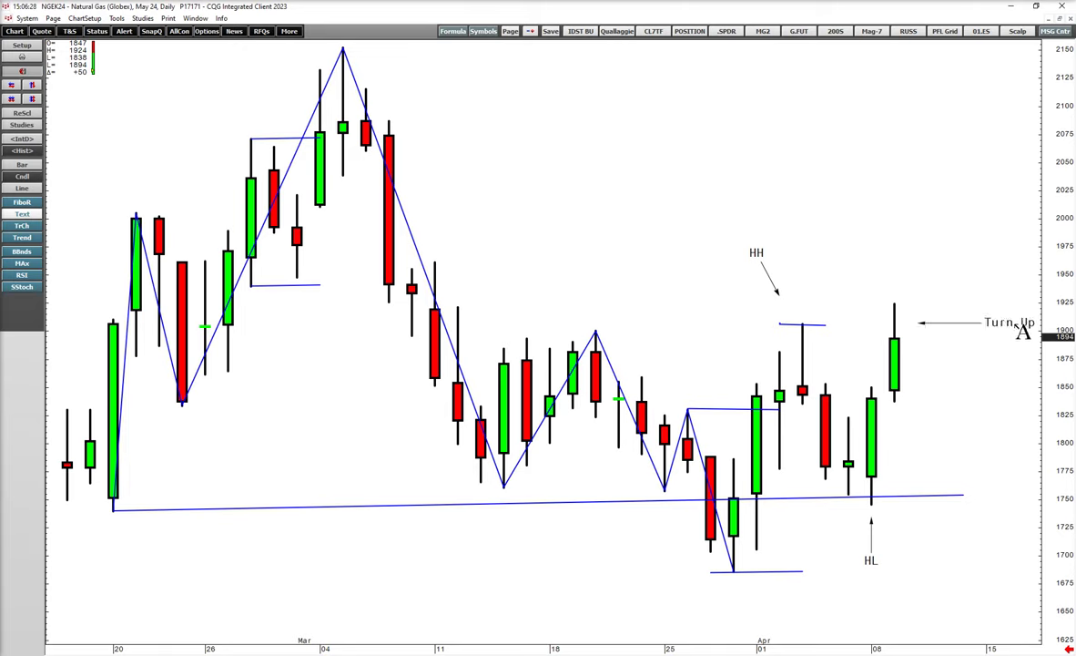
# Draw a trend line at about 1905 from the 3 April high across the 9 April candle to the Turn Up arrow
pyautogui.click(22, 236)
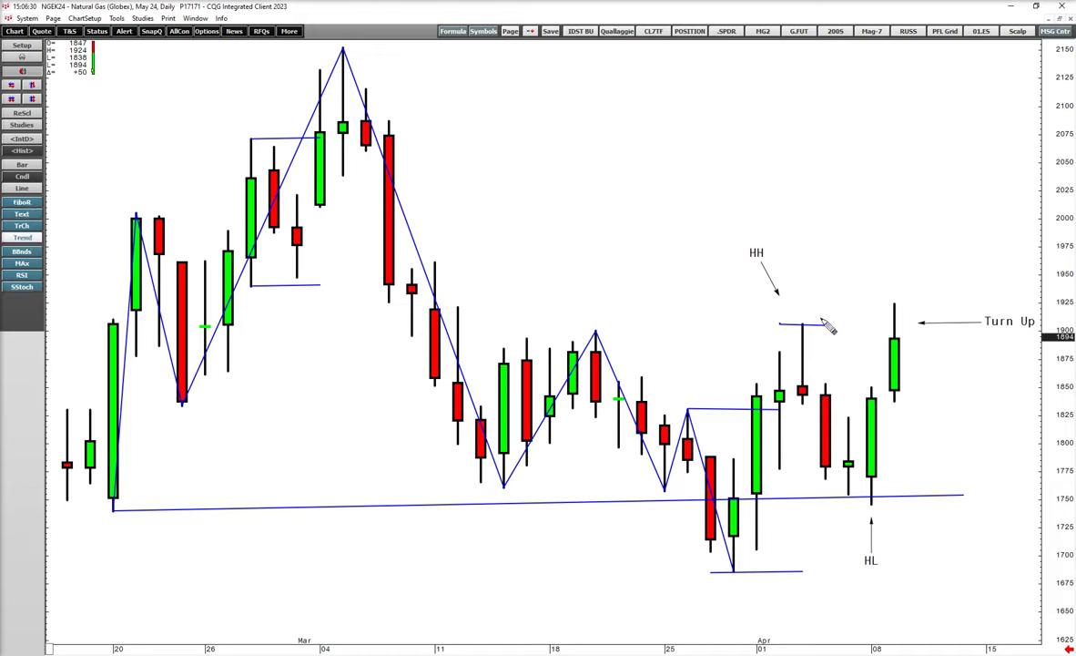
pyautogui.moveTo(804, 327); pyautogui.dragTo(896, 337)
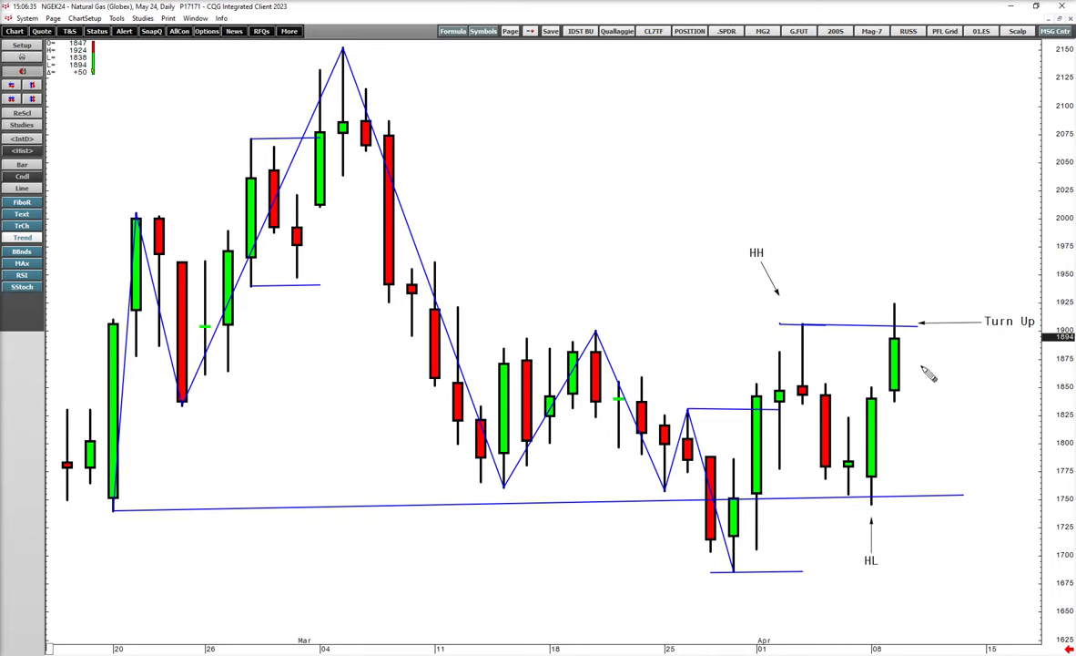
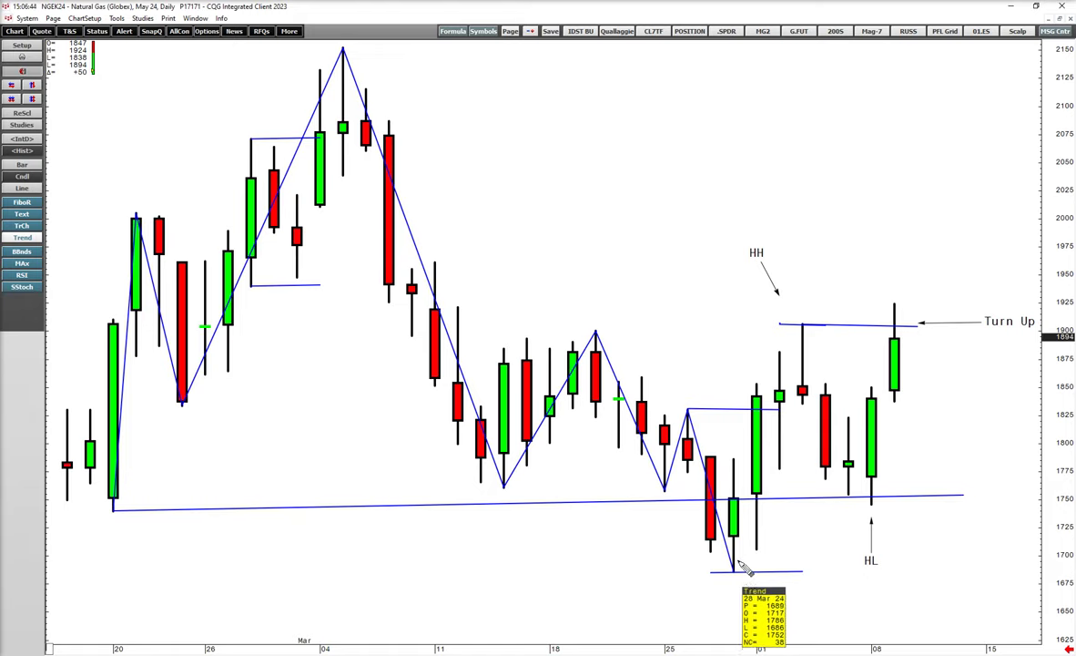
pyautogui.rightClick(894, 326)
pyautogui.click(894, 327)
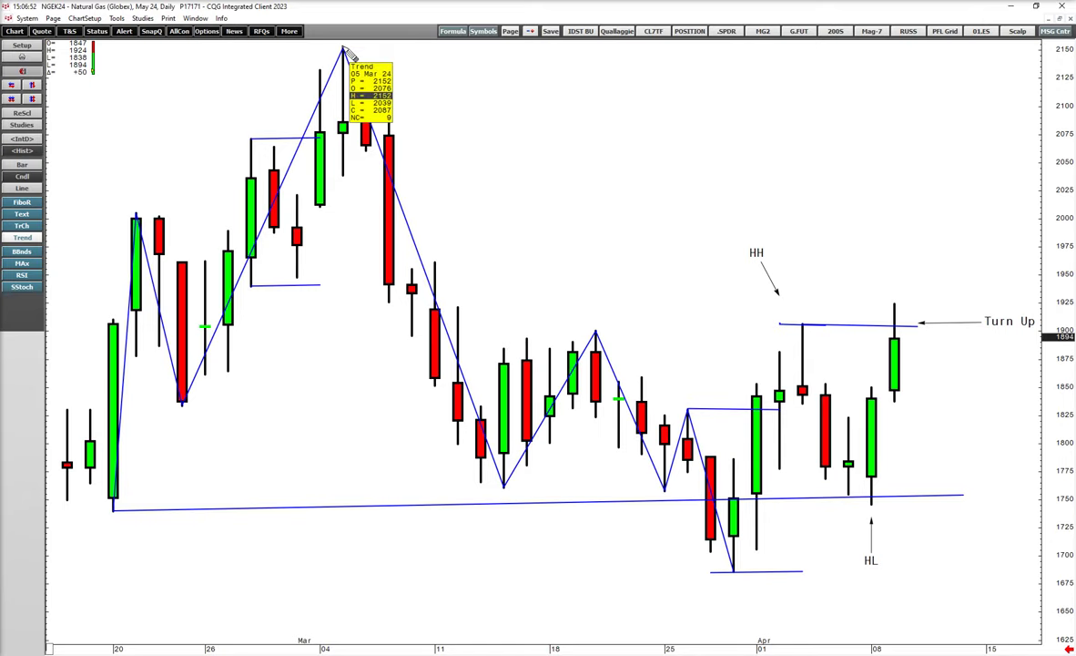
# Switch the May 2024 Natural Gas chart to a 15-minute interval
pyautogui.moveTo(1059, 258); pyautogui.dragTo(1063, 305)
pyautogui.scroll(-4, 883, 390)
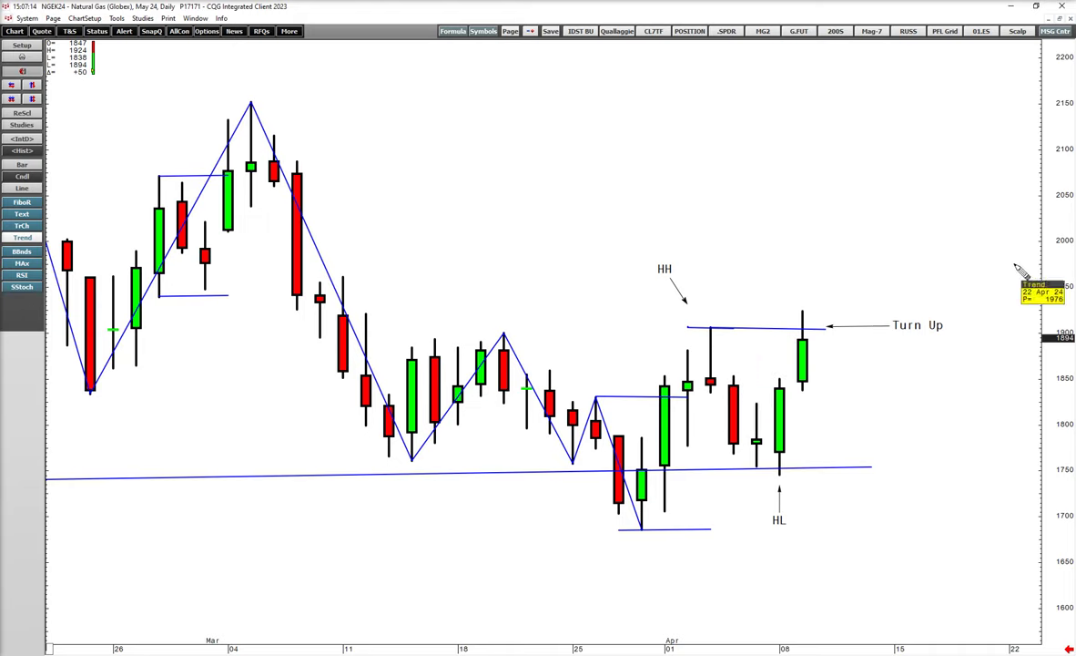
pyautogui.moveTo(1061, 368); pyautogui.dragTo(1061, 309)
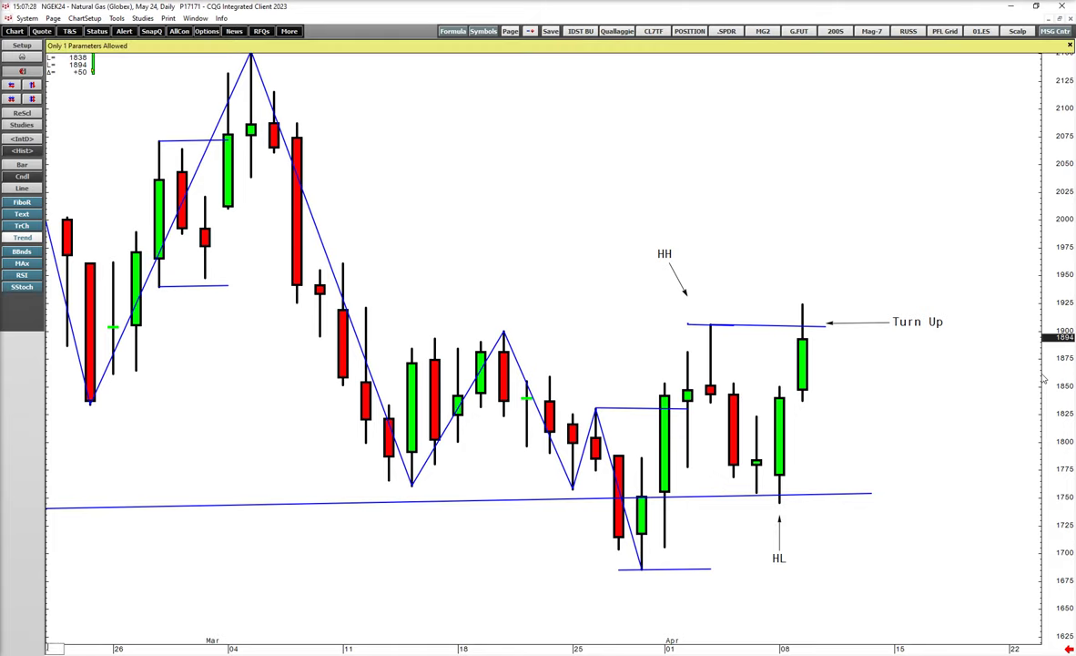
pyautogui.press('Return')
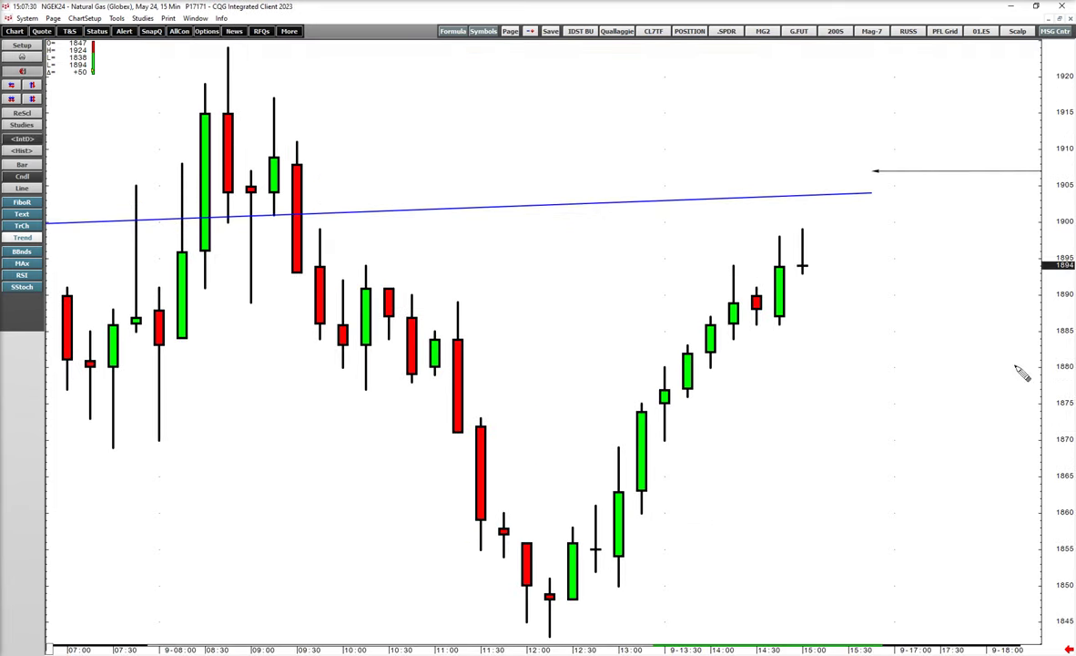
# Remove the trend line near 1904 and the Turn Up text with its arrow from the 15-minute chart
pyautogui.rightClick(718, 199)
pyautogui.rightClick(721, 193)
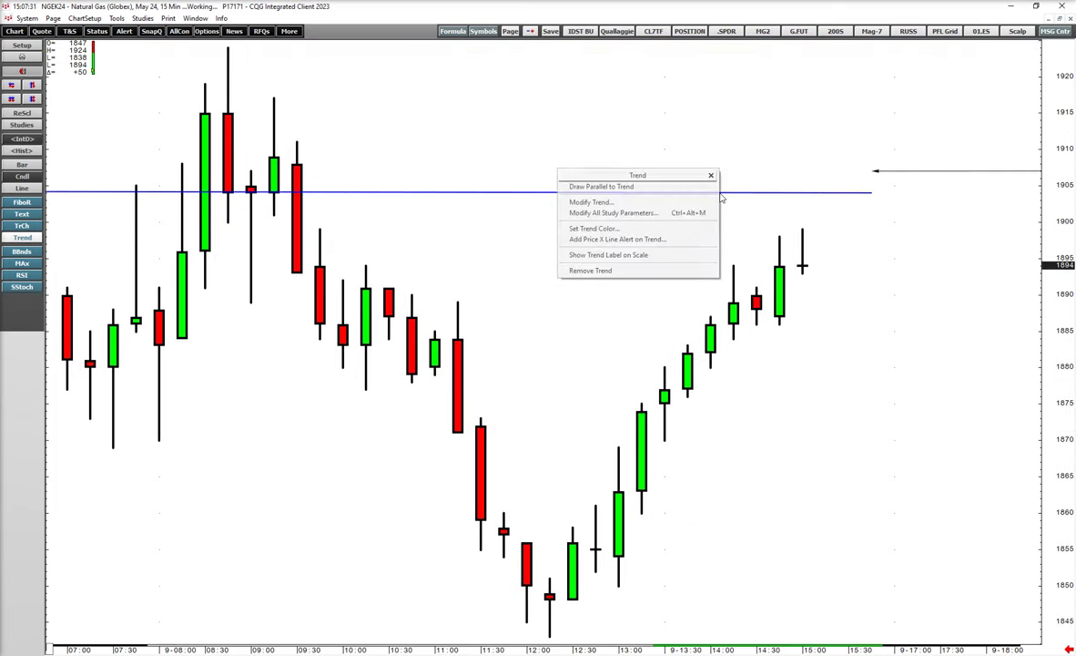
pyautogui.click(679, 270)
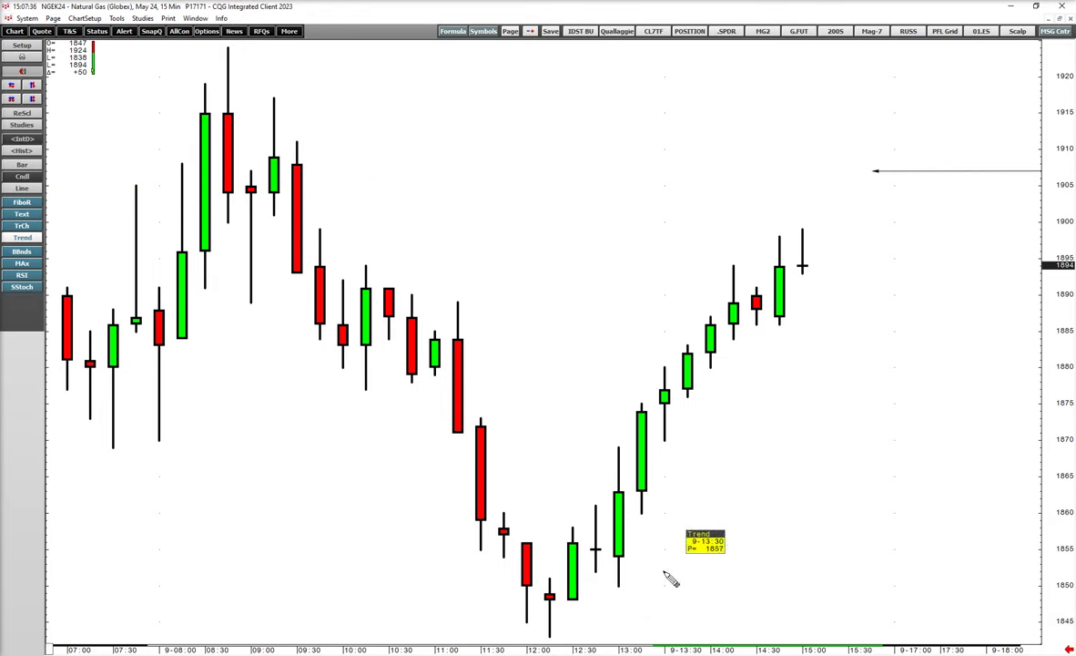
pyautogui.moveTo(630, 649); pyautogui.dragTo(700, 648)
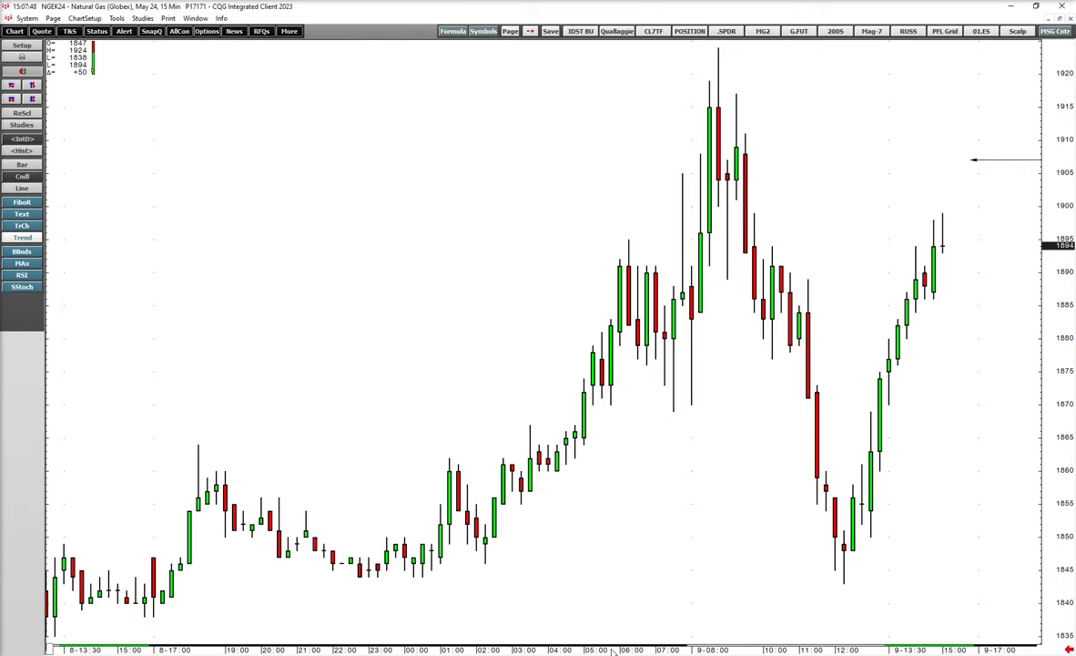
pyautogui.moveTo(611, 646); pyautogui.dragTo(598, 647)
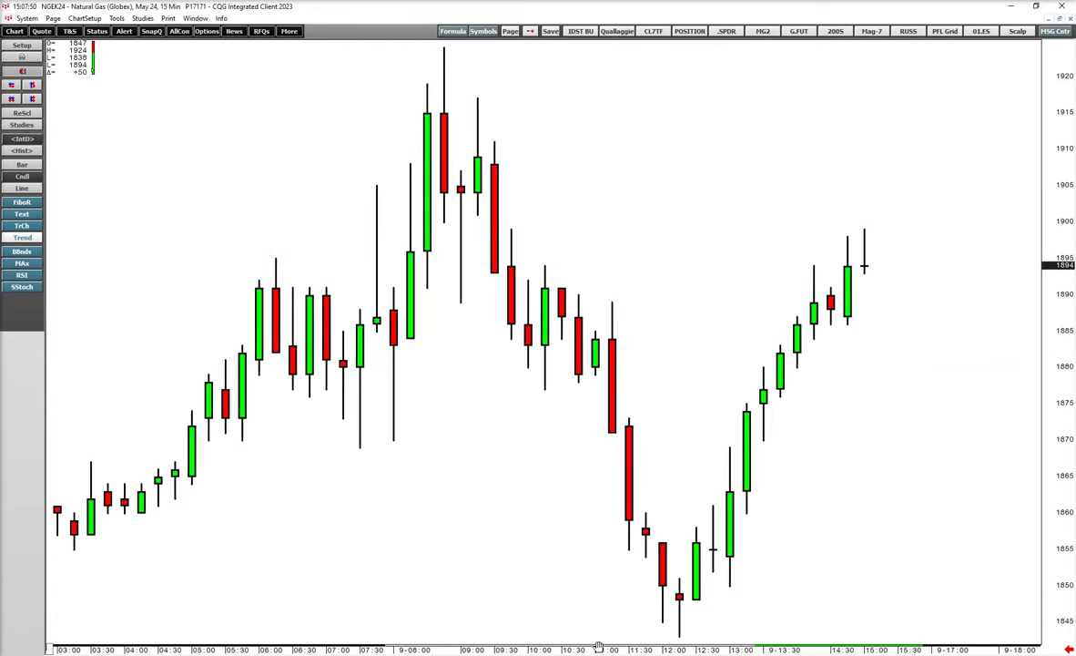
pyautogui.rightClick(911, 166)
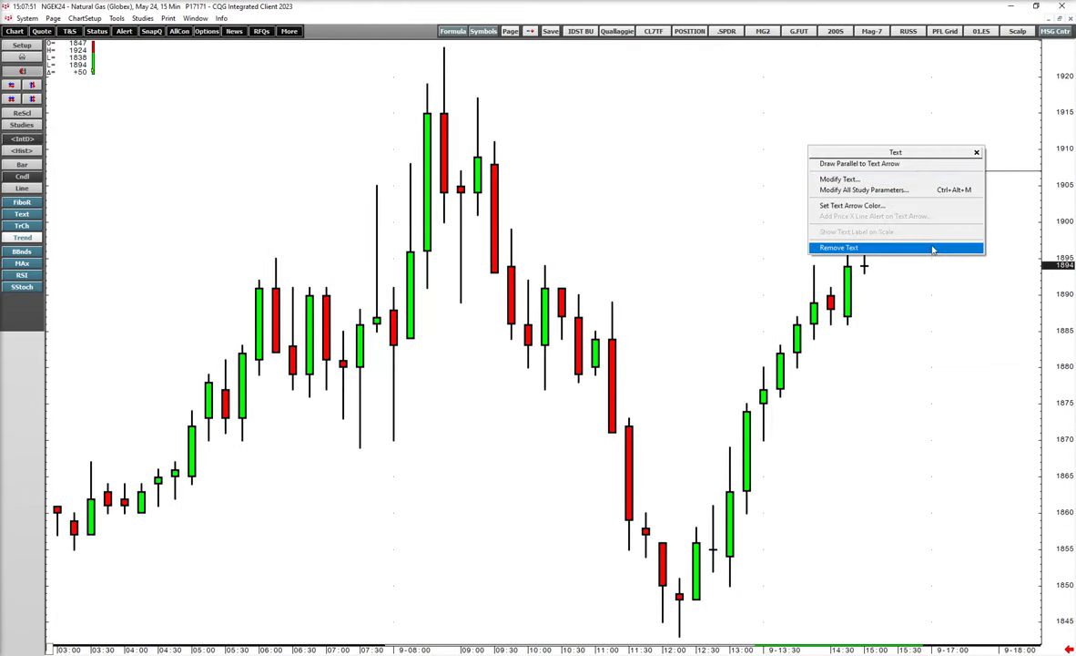
pyautogui.click(861, 242)
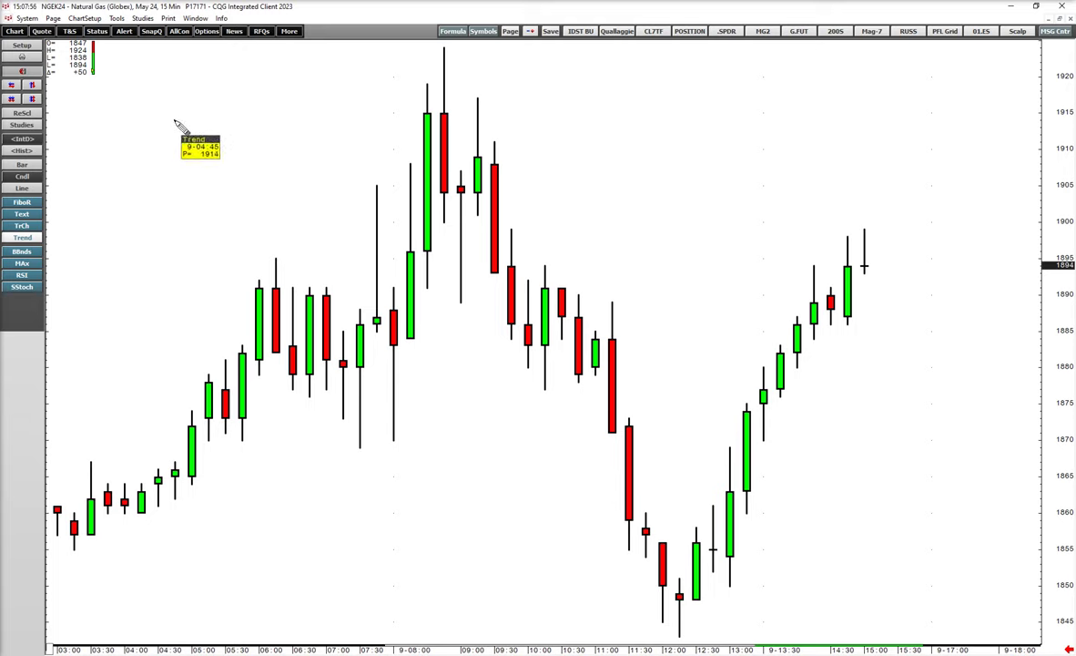
# Draw a level line at about 1906 from 04:45 to 17:00 and a short level line at about 1883 from 08:00 to 08:45
pyautogui.moveTo(179, 182)
pyautogui.mouseDown()
pyautogui.moveTo(530, 193)
pyautogui.moveTo(938, 182)
pyautogui.mouseUp()
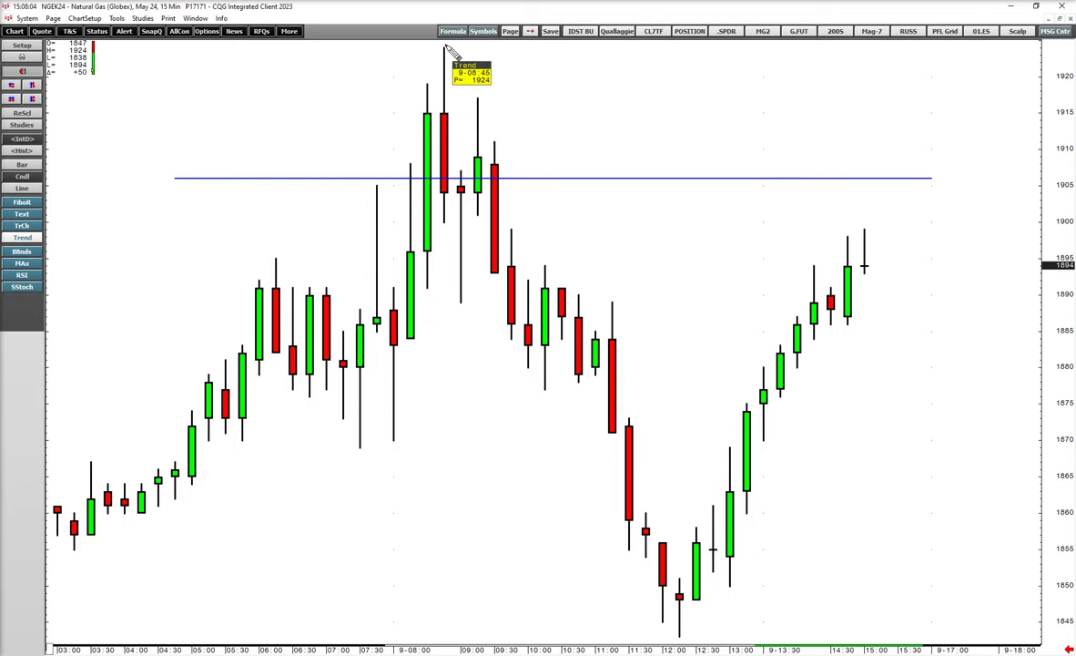
pyautogui.moveTo(613, 107); pyautogui.dragTo(809, 106)
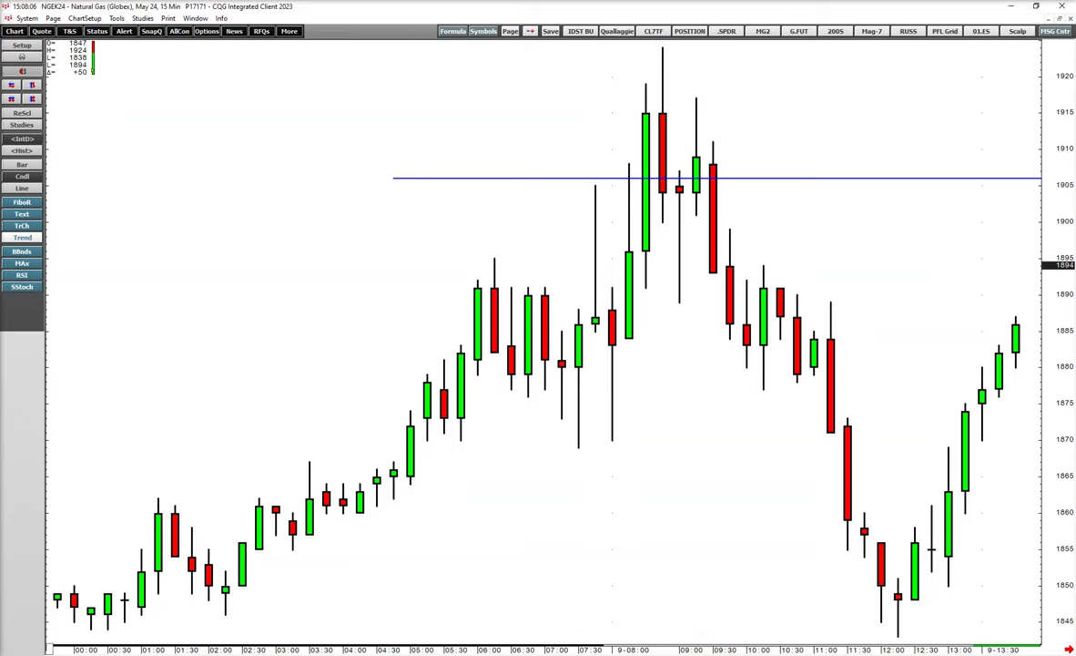
pyautogui.moveTo(566, 650); pyautogui.dragTo(550, 650)
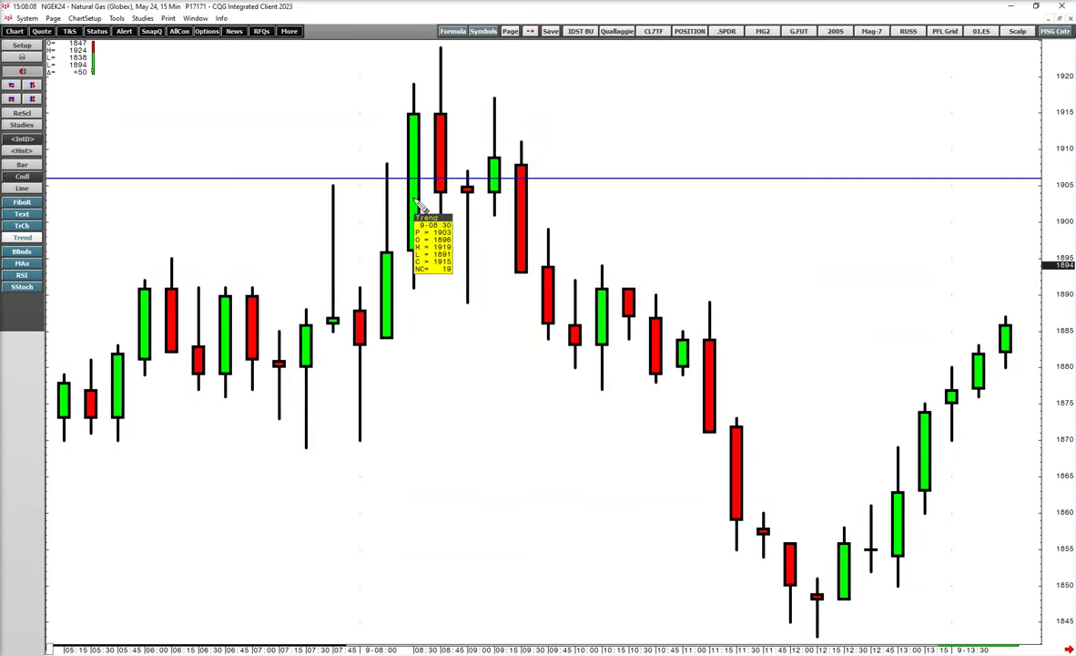
pyautogui.moveTo(415, 202); pyautogui.dragTo(581, 173)
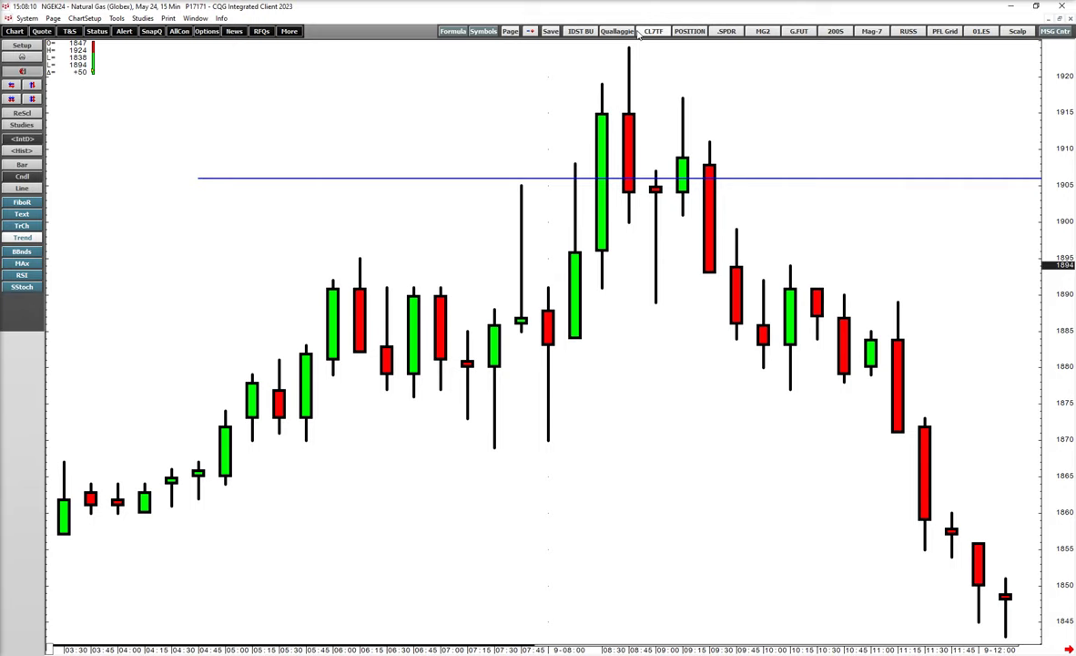
pyautogui.moveTo(1056, 71); pyautogui.dragTo(1036, 191)
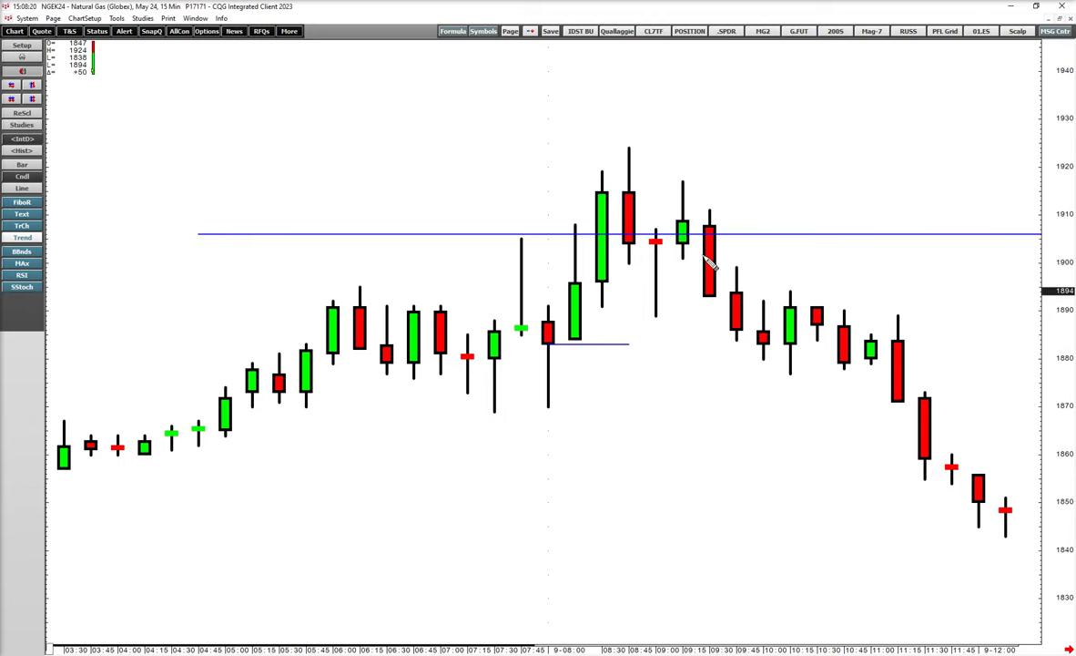
# Draw connected swing lines from the 08:45 high to the 09:00 low, up to the 09:15 high, and down to the 12:15 low
pyautogui.moveTo(673, 285); pyautogui.dragTo(563, 230)
pyautogui.press('Left')
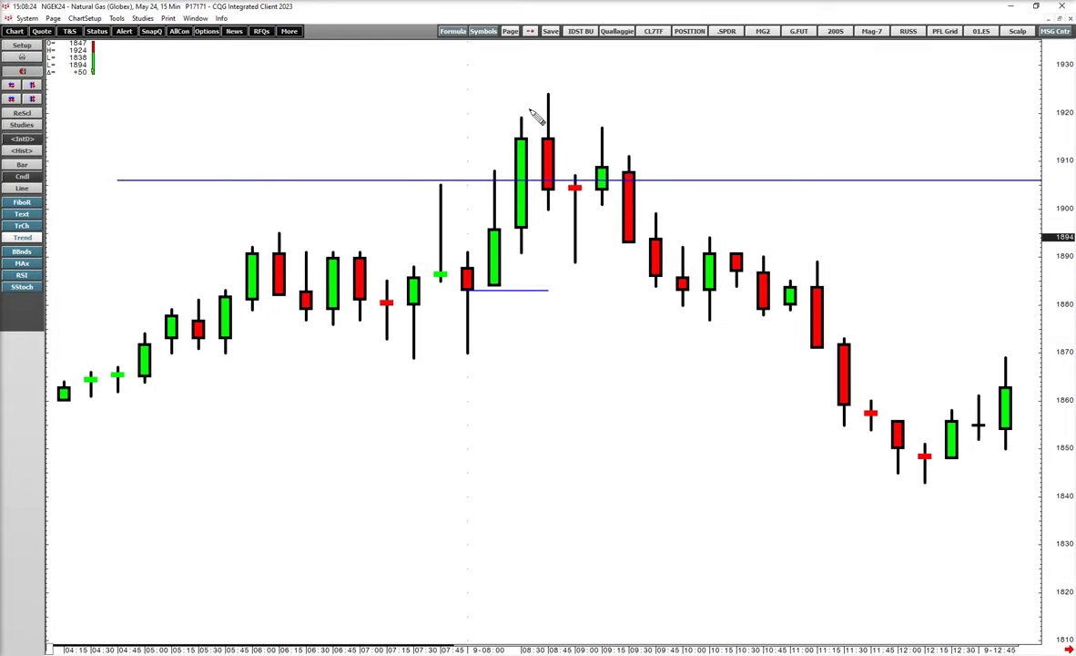
pyautogui.moveTo(580, 648); pyautogui.dragTo(550, 643)
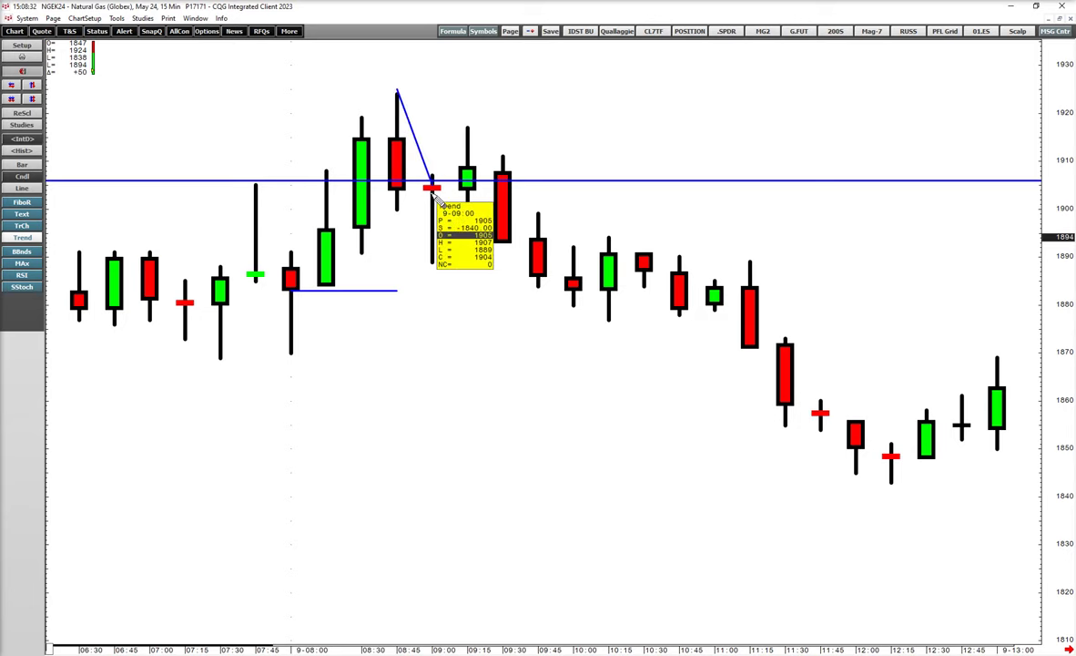
pyautogui.click(435, 264)
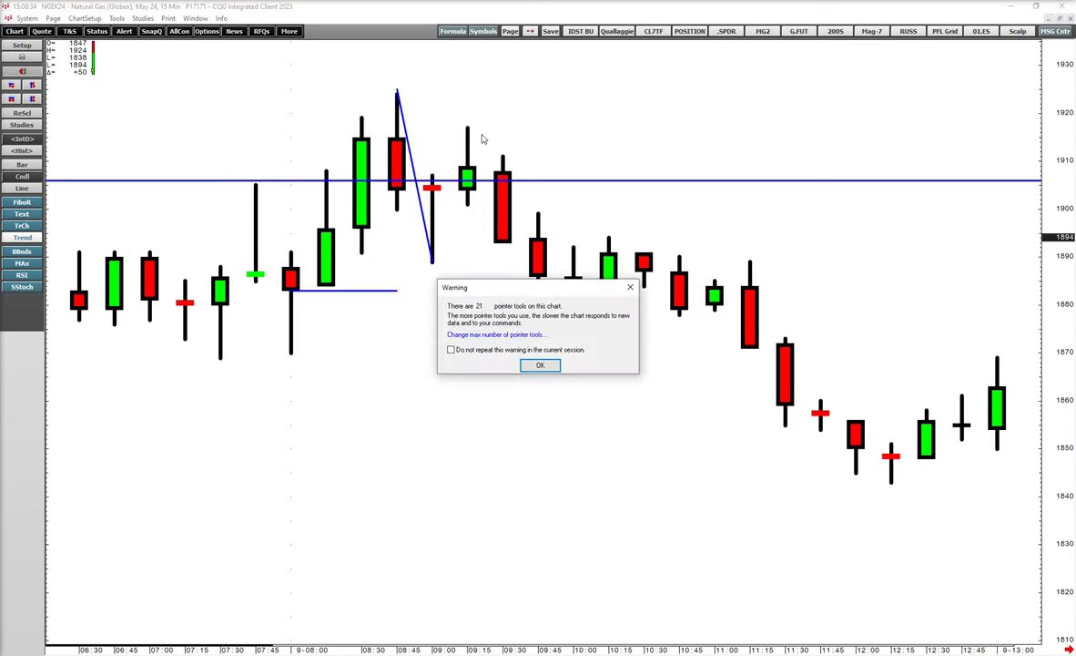
pyautogui.click(542, 366)
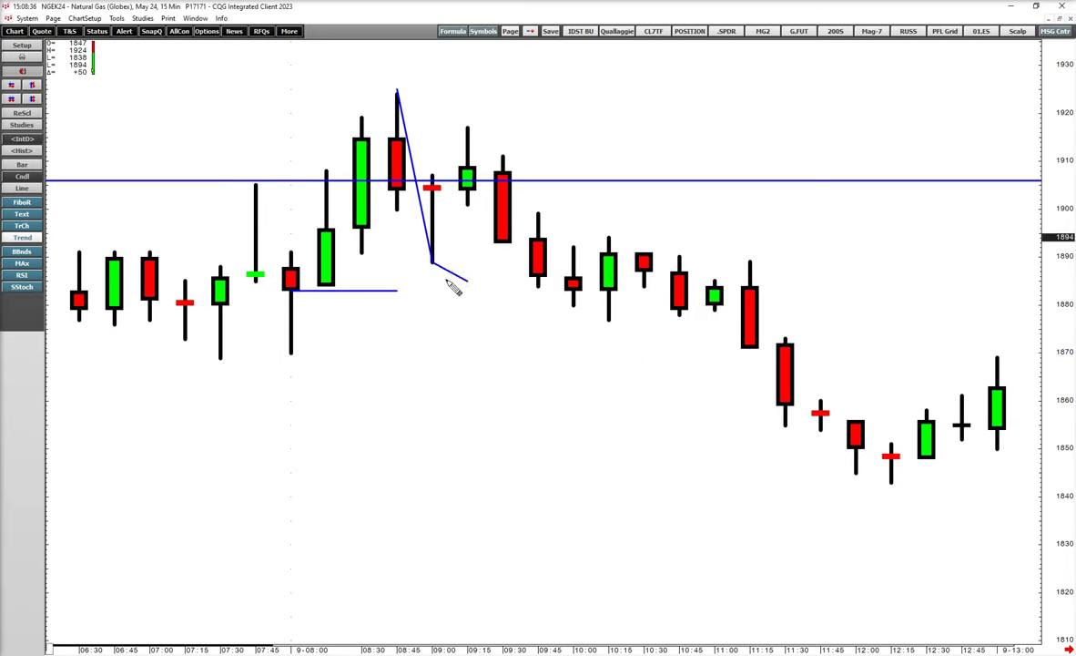
pyautogui.click(466, 130)
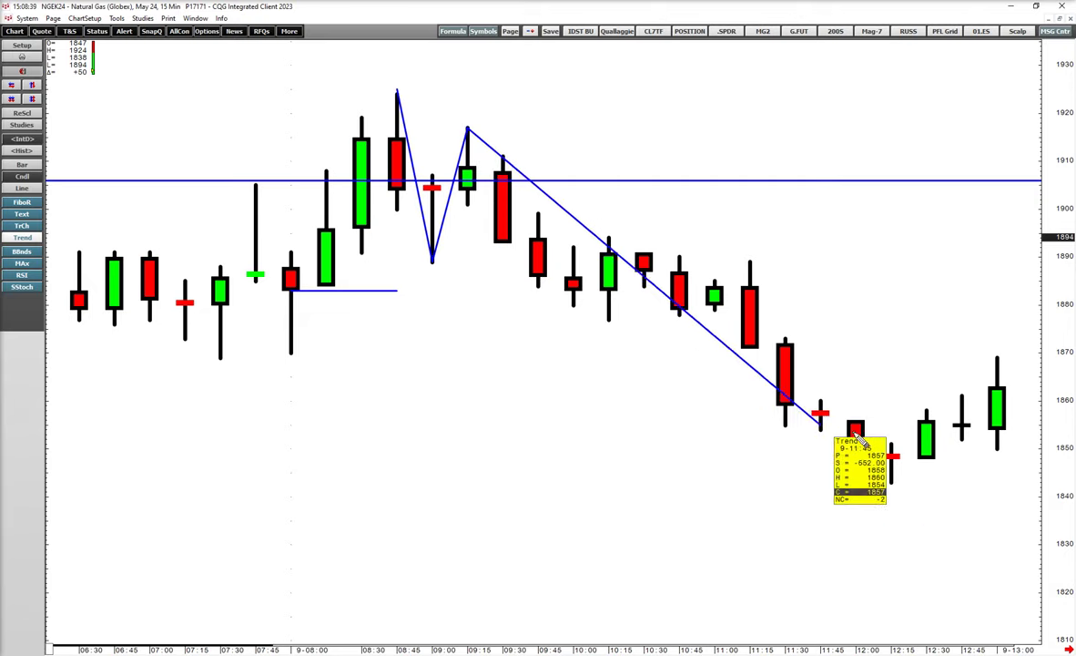
pyautogui.click(890, 482)
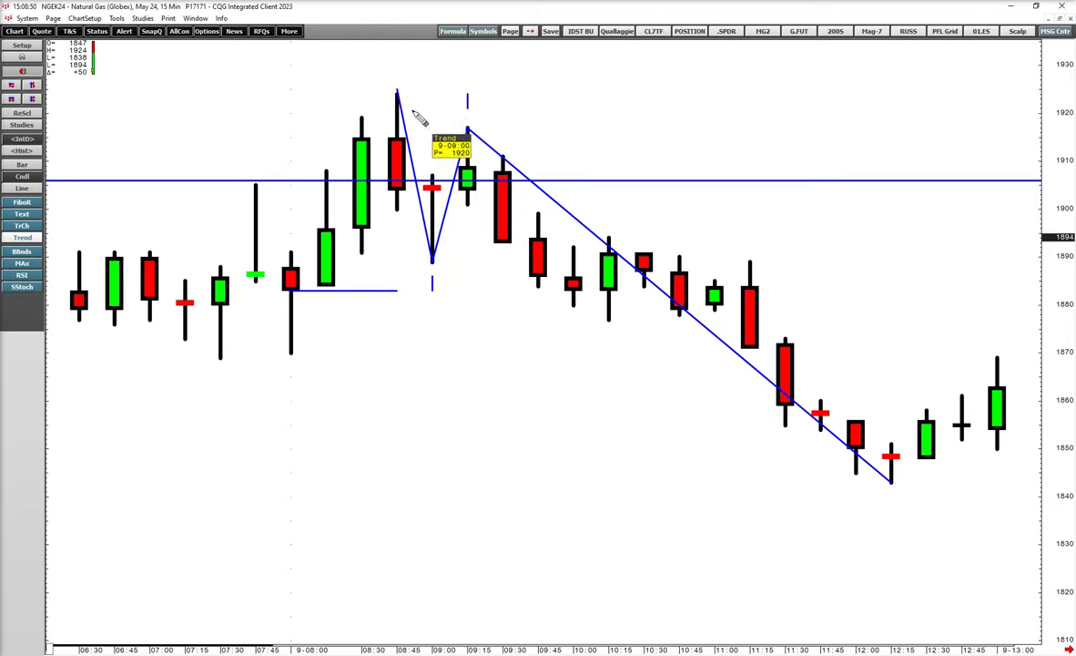
# Draw short vertical marks above the 08:45 and 09:15 highs and below the 09:00 candle and each candle from 09:30 to 12:15
pyautogui.click(401, 77)
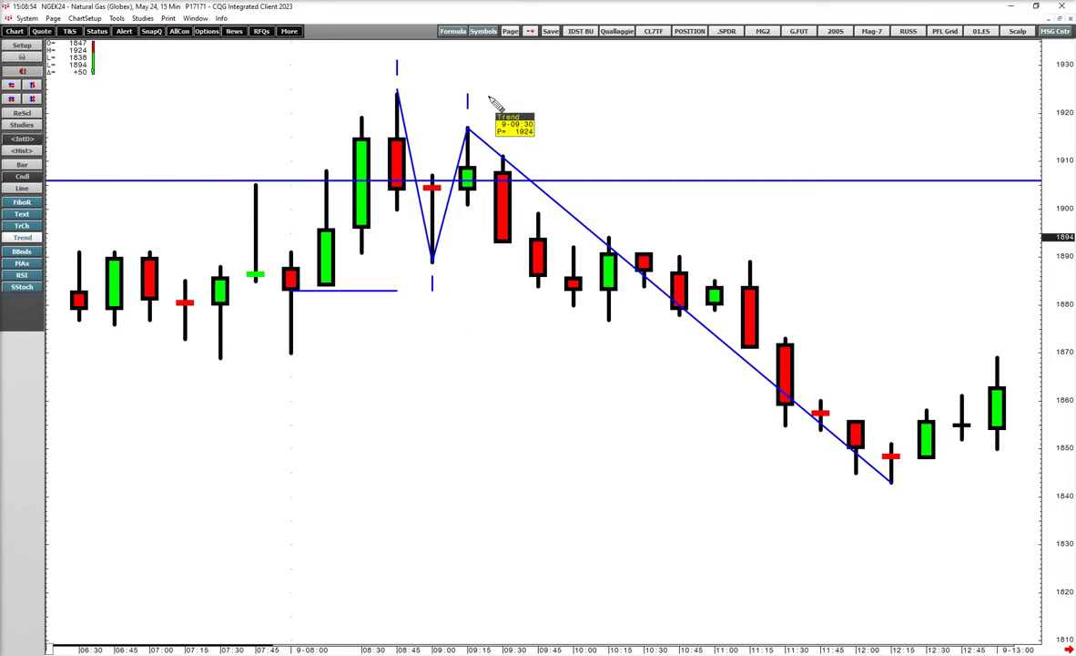
pyautogui.click(503, 290)
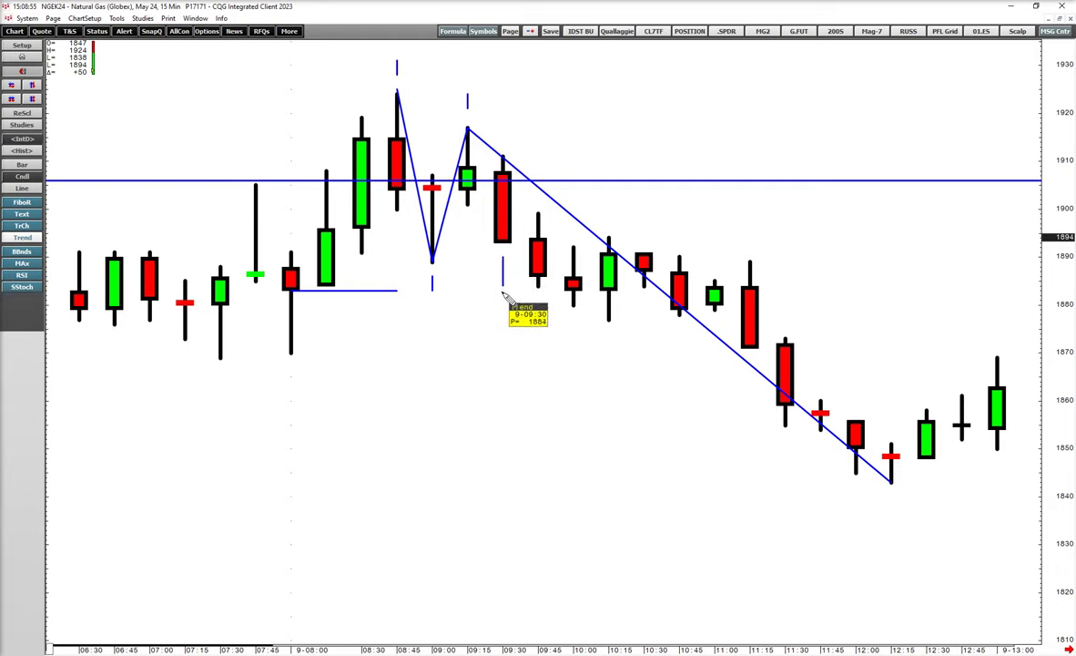
pyautogui.click(538, 328)
pyautogui.click(574, 344)
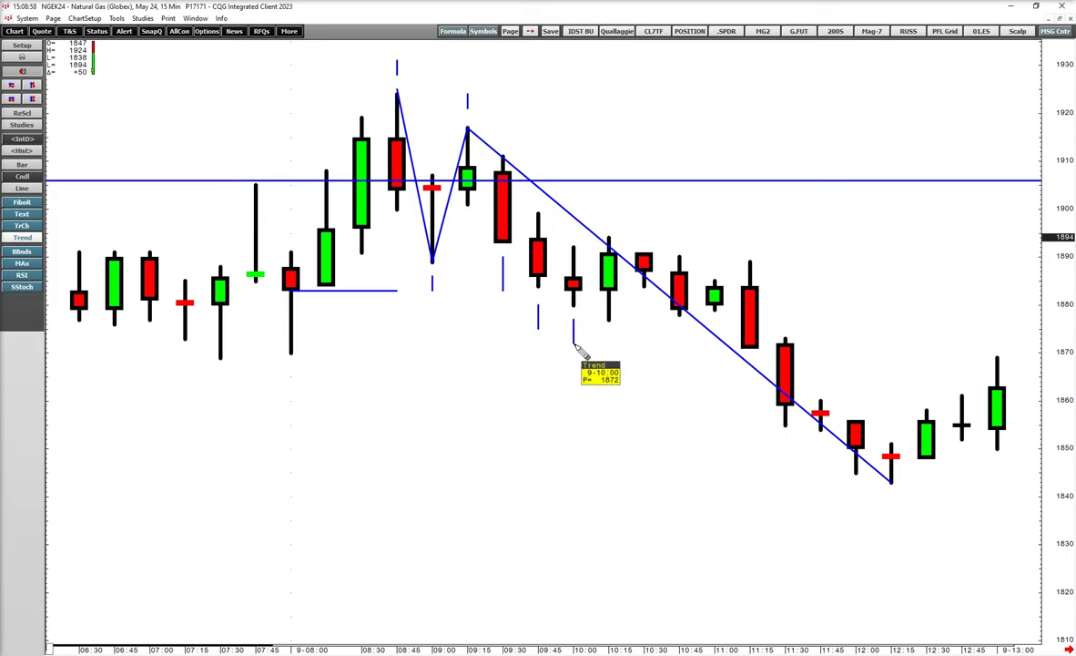
pyautogui.click(608, 357)
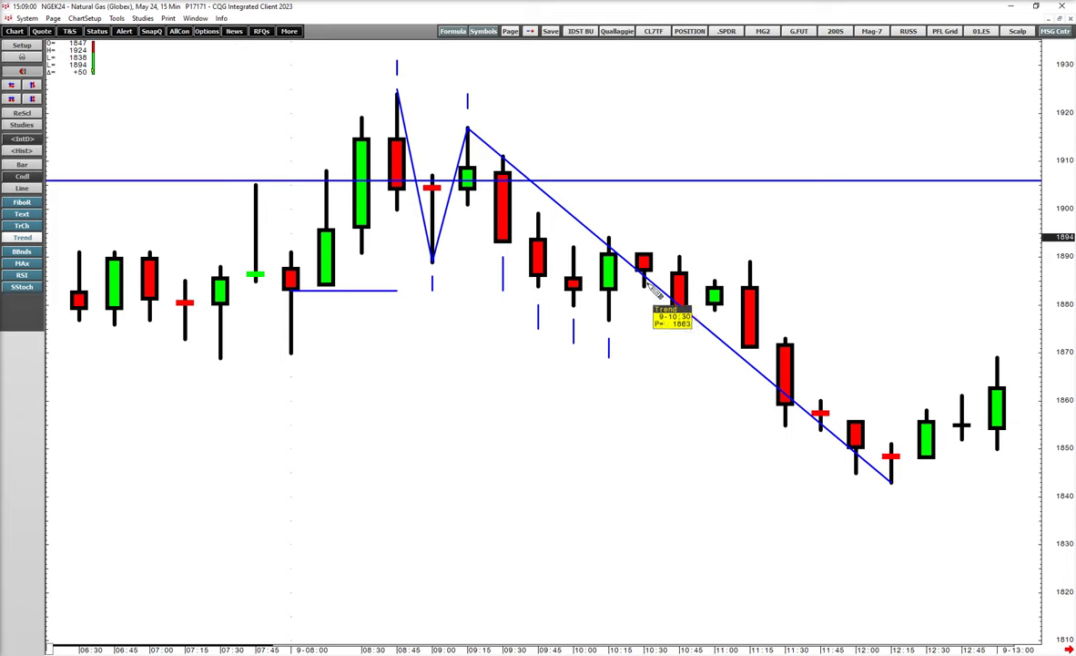
pyautogui.click(644, 320)
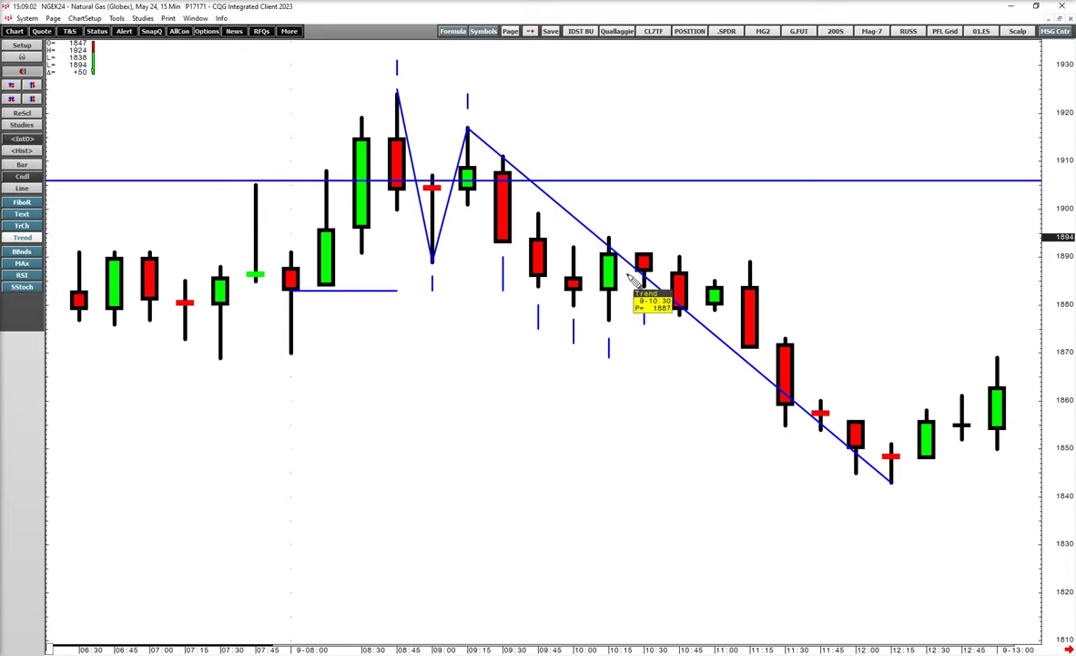
pyautogui.click(680, 353)
pyautogui.moveTo(717, 330)
pyautogui.mouseDown()
pyautogui.moveTo(715, 347)
pyautogui.moveTo(752, 368)
pyautogui.moveTo(751, 382)
pyautogui.mouseUp()
pyautogui.click(785, 453)
pyautogui.click(821, 464)
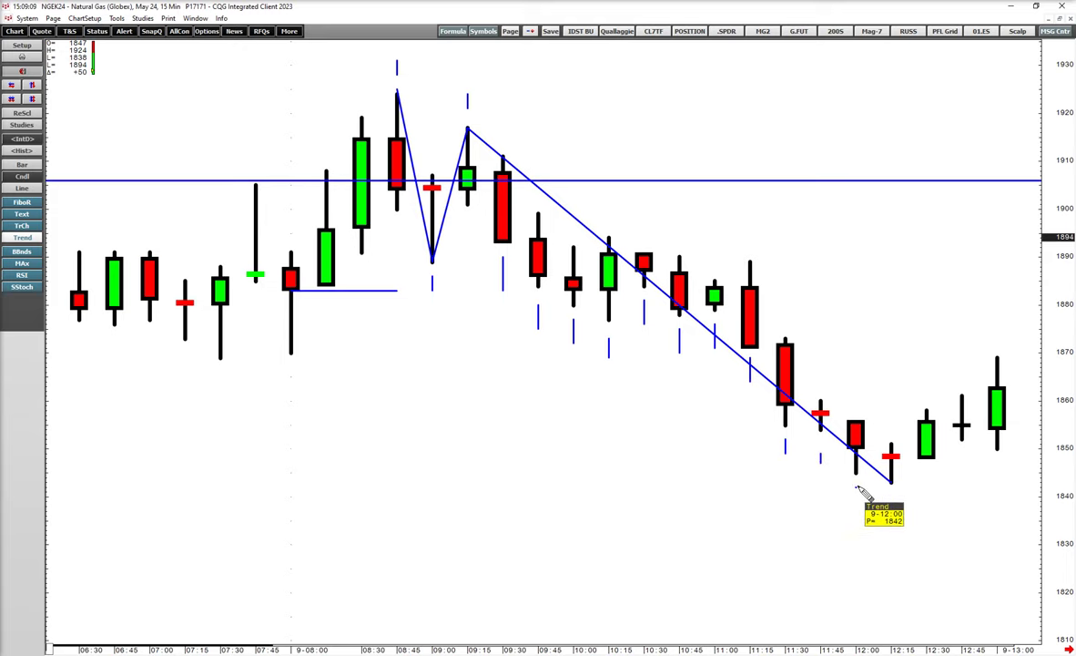
pyautogui.click(857, 500)
pyautogui.click(892, 514)
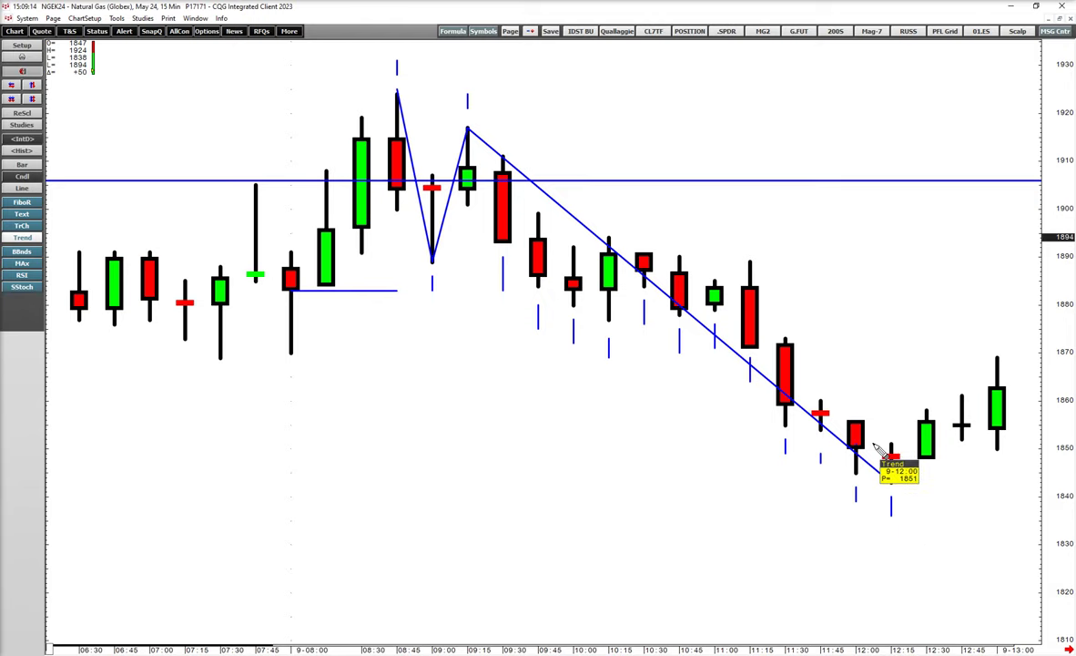
# Extend level lines from the 12:15 candle's high and low to 12:45, and add a short vertical mark above that candle
pyautogui.moveTo(891, 443); pyautogui.dragTo(964, 444)
pyautogui.click(897, 486)
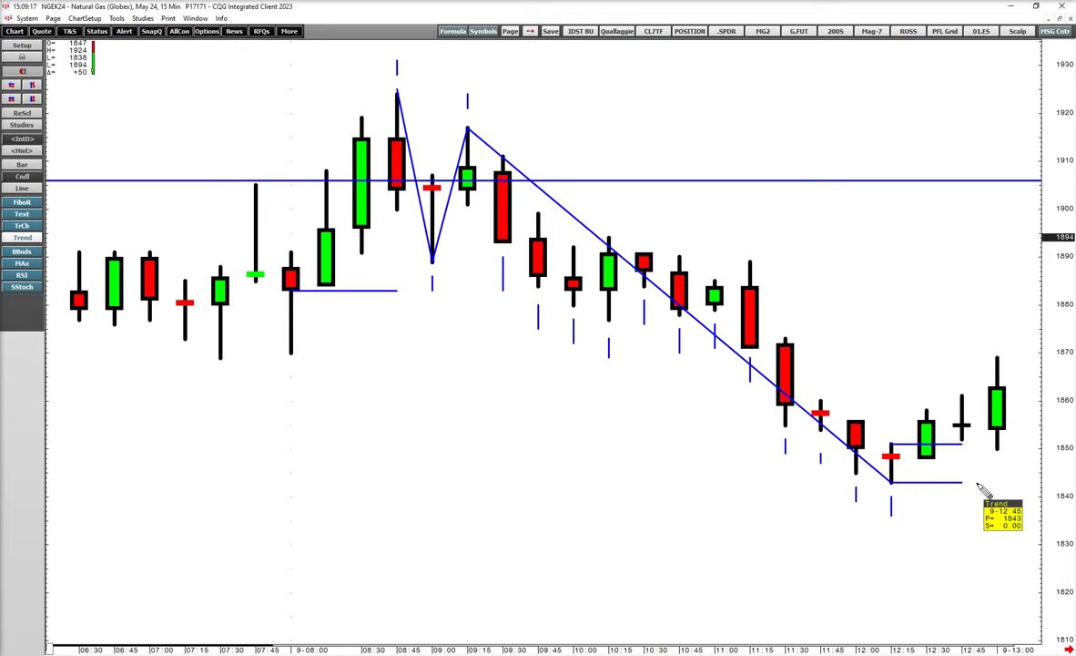
pyautogui.moveTo(890, 430); pyautogui.dragTo(892, 420)
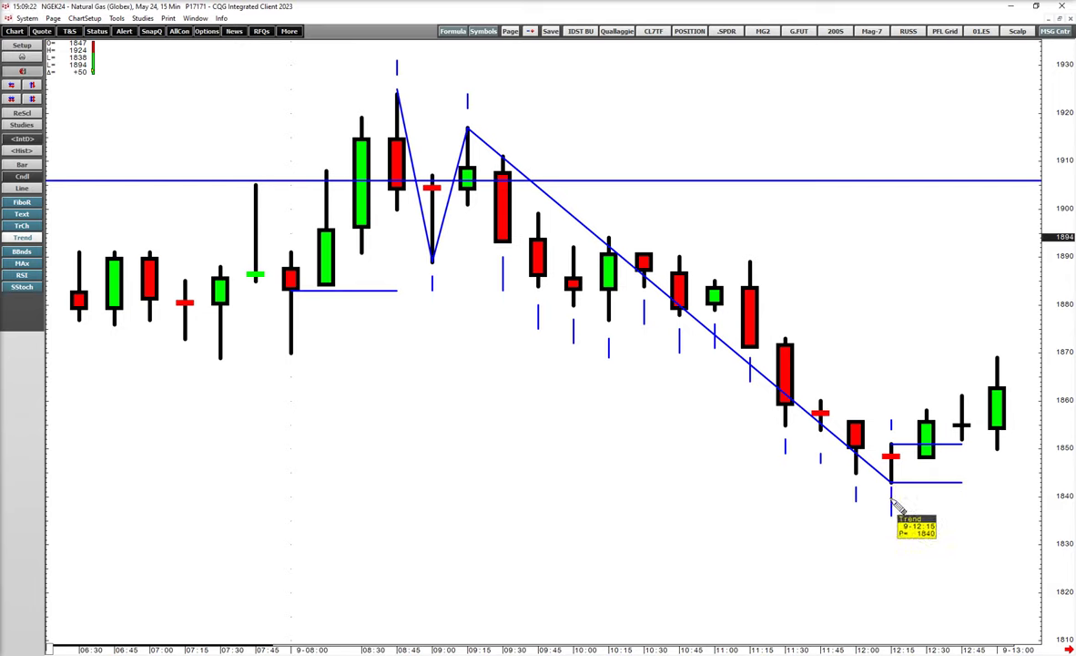
# Remove all trend lines and text annotations from the chart's list of studies and pointer tools
pyautogui.rightClick(675, 99)
pyautogui.click(660, 131)
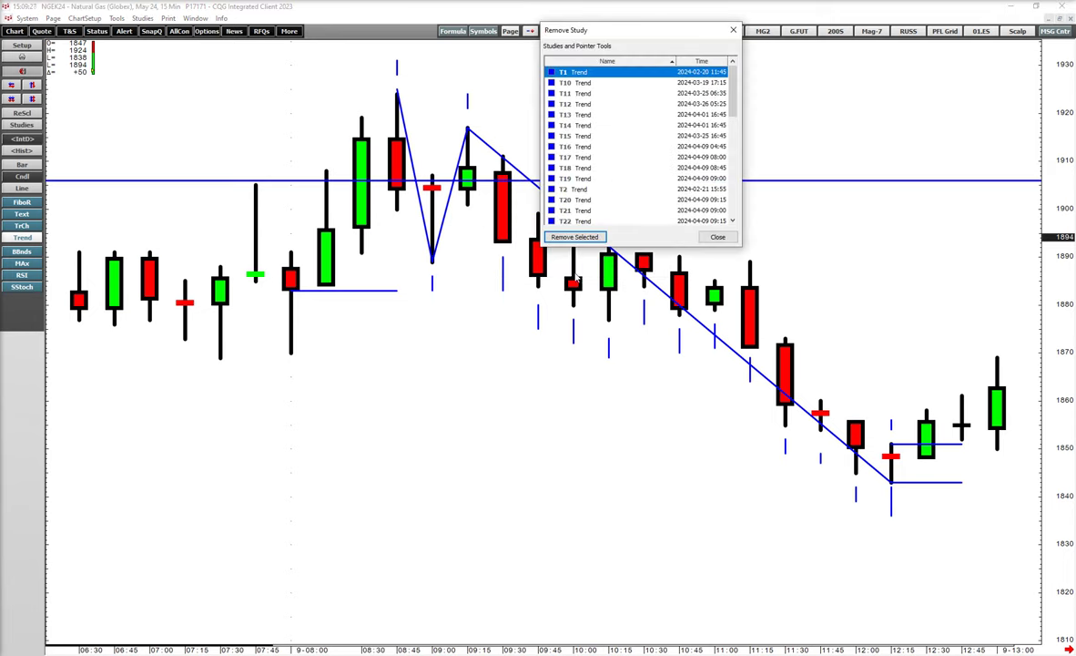
pyautogui.click(574, 237)
pyautogui.click(574, 237)
pyautogui.click(574, 237)
pyautogui.click(574, 237)
pyautogui.click(574, 237)
pyautogui.click(574, 237)
pyautogui.click(573, 237)
pyautogui.click(574, 237)
pyautogui.click(574, 237)
pyautogui.click(574, 236)
pyautogui.click(574, 237)
pyautogui.click(574, 236)
pyautogui.click(573, 237)
pyautogui.click(573, 237)
pyautogui.click(573, 237)
pyautogui.click(574, 236)
pyautogui.click(573, 236)
pyautogui.click(574, 237)
pyautogui.click(574, 237)
pyautogui.click(573, 236)
pyautogui.click(574, 237)
pyautogui.click(574, 237)
pyautogui.click(574, 237)
pyautogui.click(574, 236)
pyautogui.click(574, 237)
pyautogui.click(573, 236)
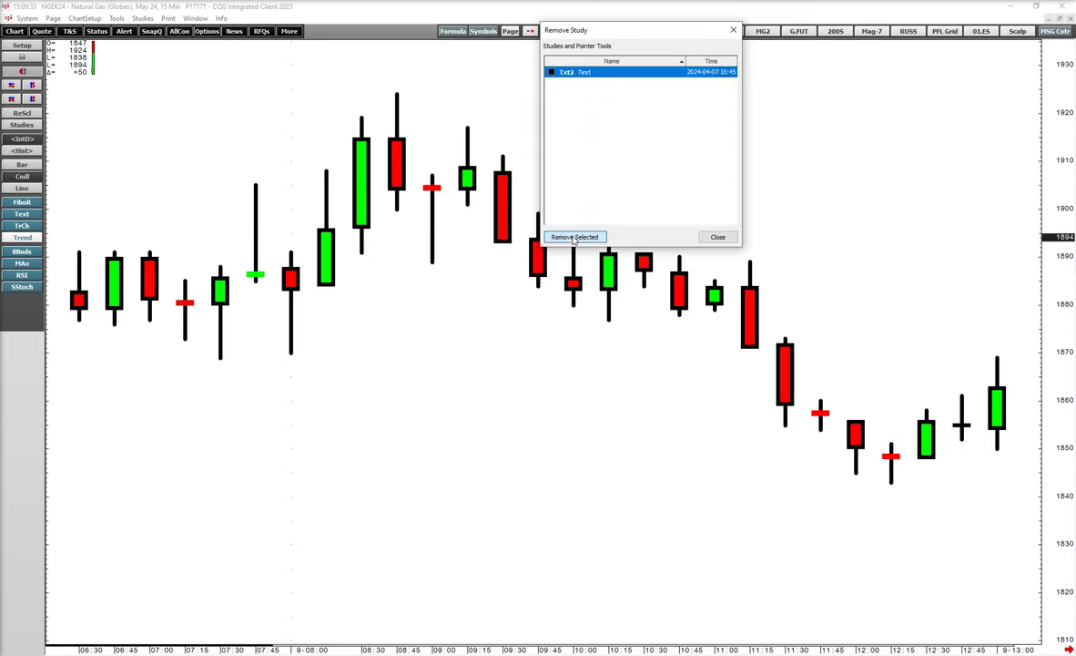
pyautogui.click(574, 236)
pyautogui.rightClick(496, 118)
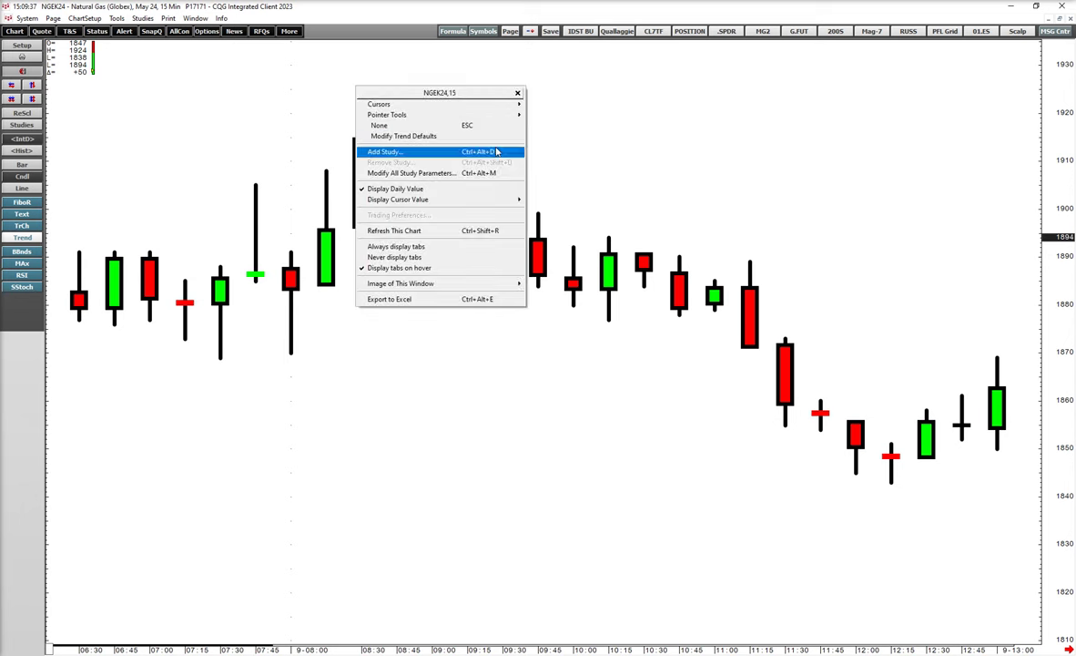
pyautogui.click(464, 141)
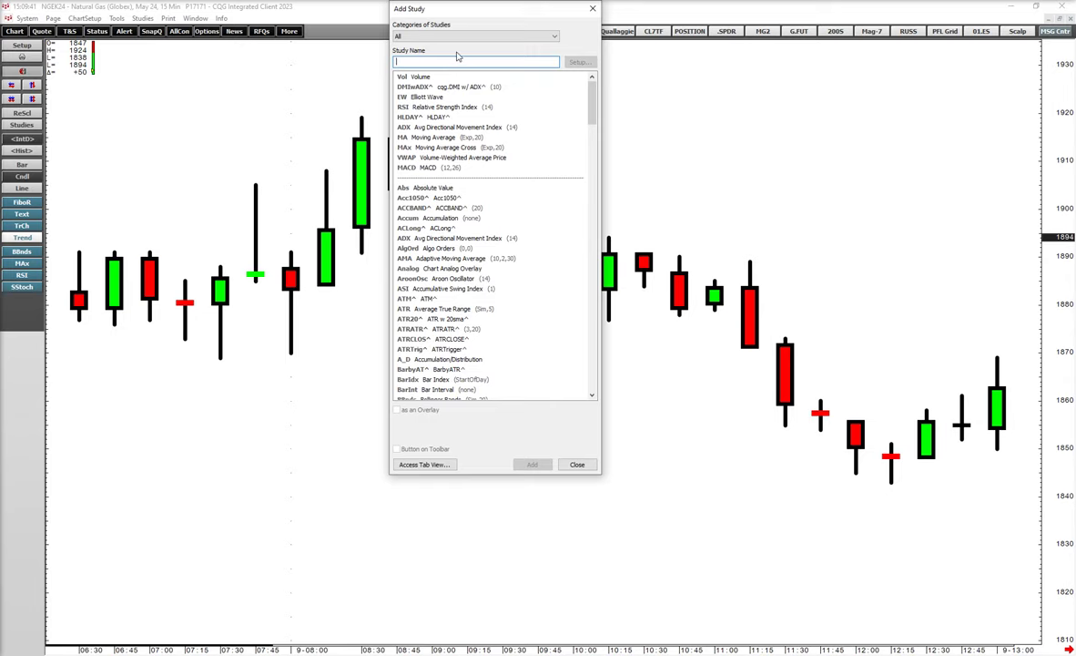
pyautogui.write('g')
pyautogui.click(594, 10)
# Mark the candles with the GannUp condition above and the GannDn condition below them
pyautogui.rightClick(356, 197)
pyautogui.click(370, 227)
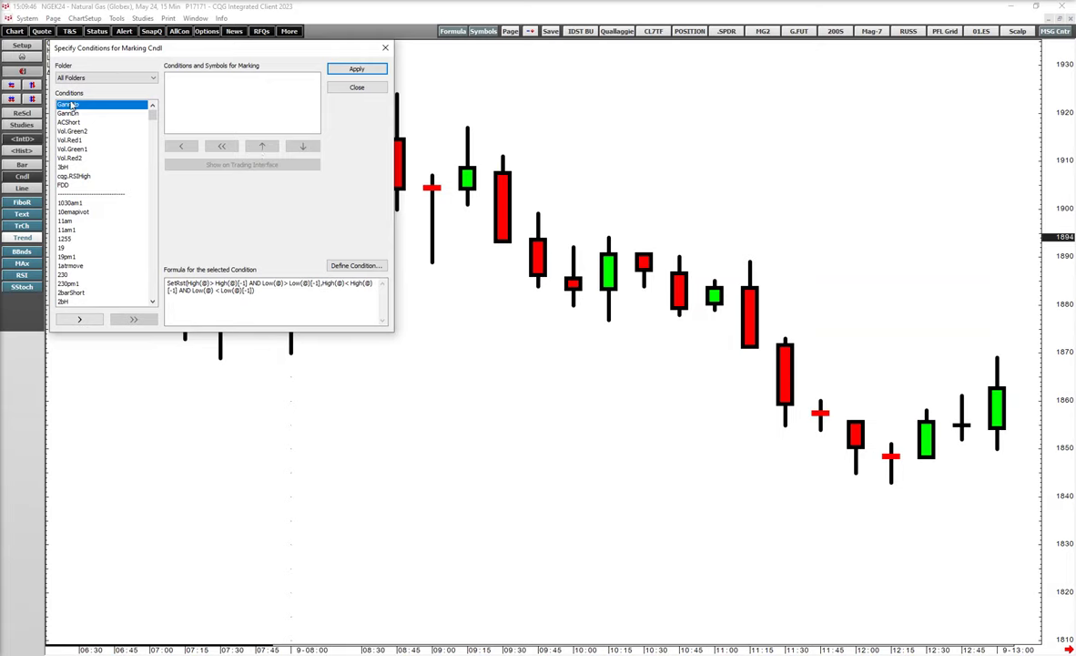
pyautogui.doubleClick(69, 104)
pyautogui.doubleClick(80, 114)
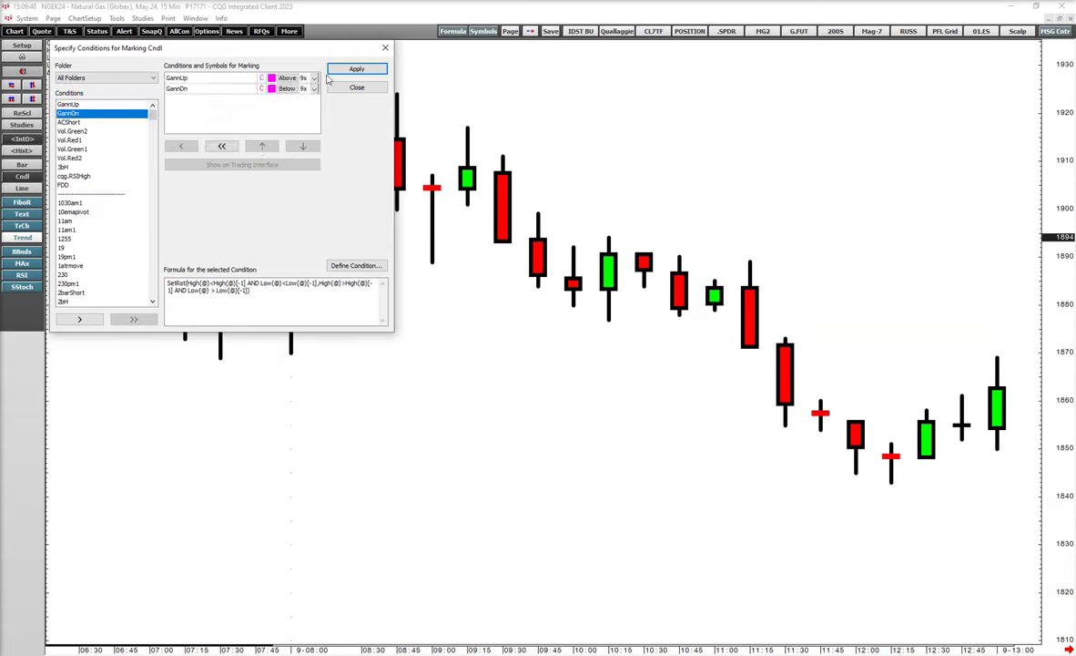
pyautogui.click(356, 69)
pyautogui.click(356, 88)
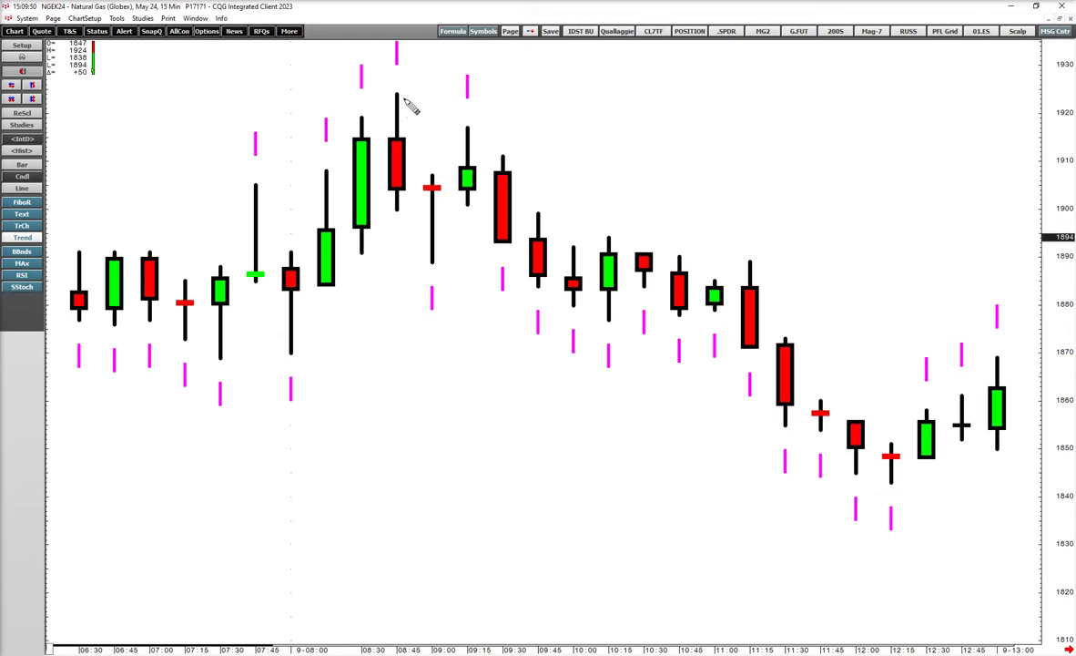
# Draw connected swing lines from the 08:45 high to the 09:00 low, up to the 09:15 high and down to the 12:15 low
pyautogui.moveTo(398, 95); pyautogui.dragTo(432, 269)
pyautogui.click(431, 265)
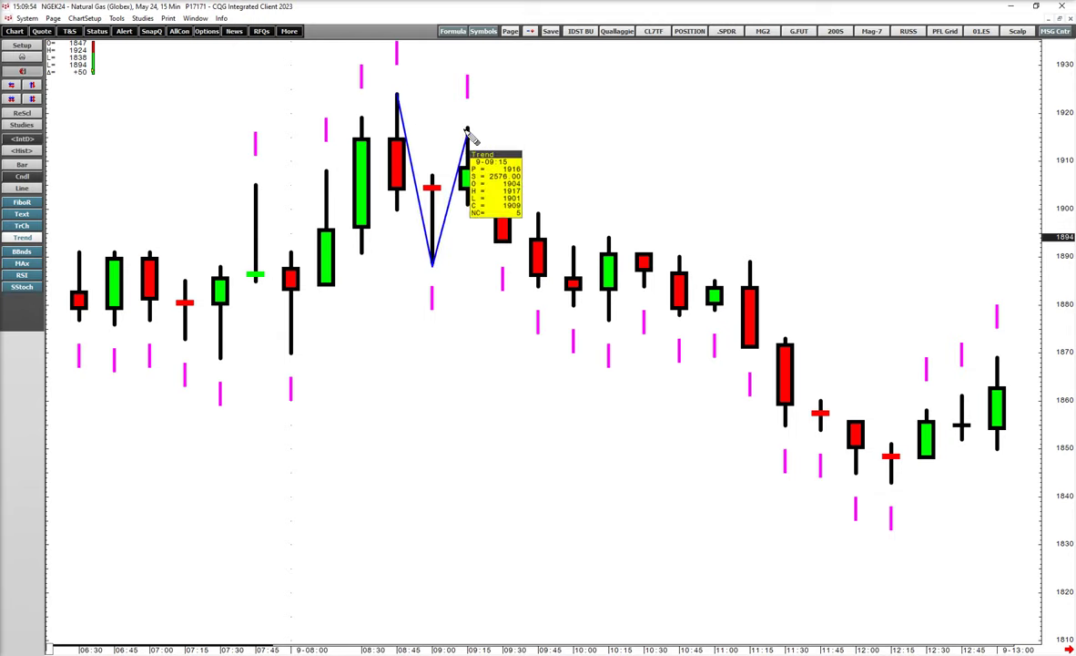
pyautogui.click(467, 128)
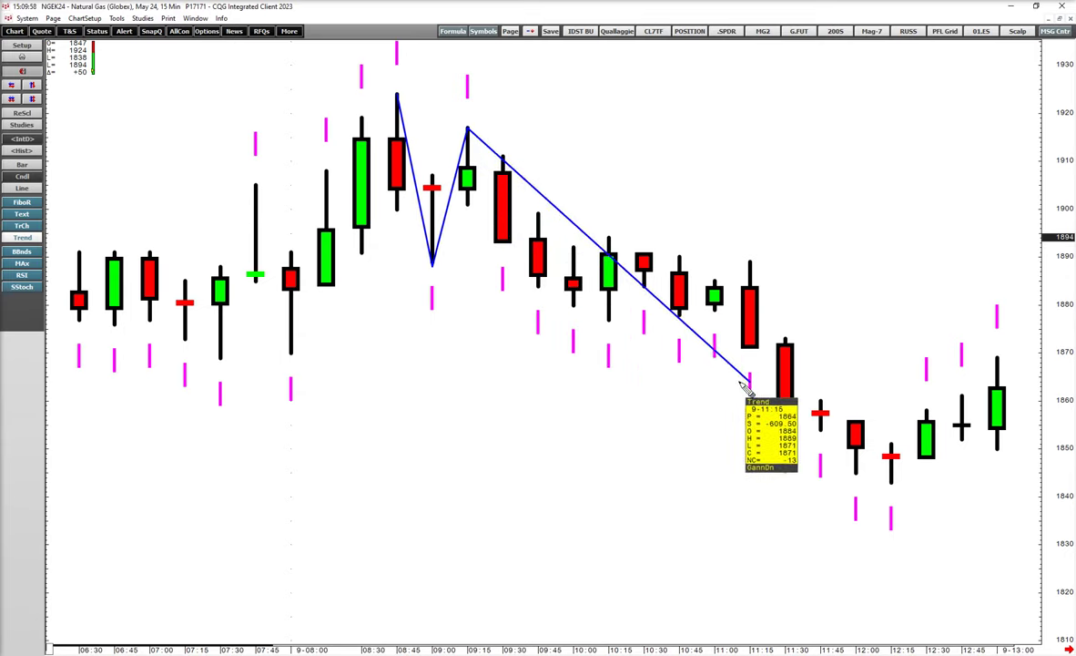
pyautogui.click(892, 488)
# Draw rectangles over the 12:15 candle's range forward to 12:45 and back to 11:45, plus a thin one from the 10:00 high to 10:30
pyautogui.rightClick(721, 146)
pyautogui.moveTo(678, 144)
pyautogui.click(788, 195)
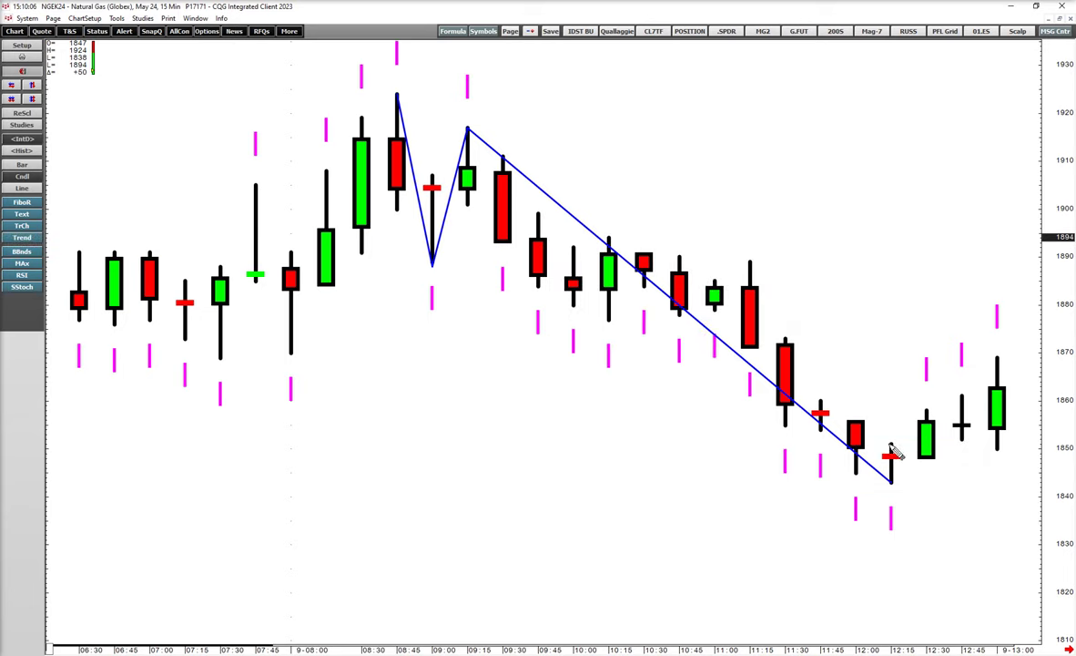
pyautogui.click(978, 485)
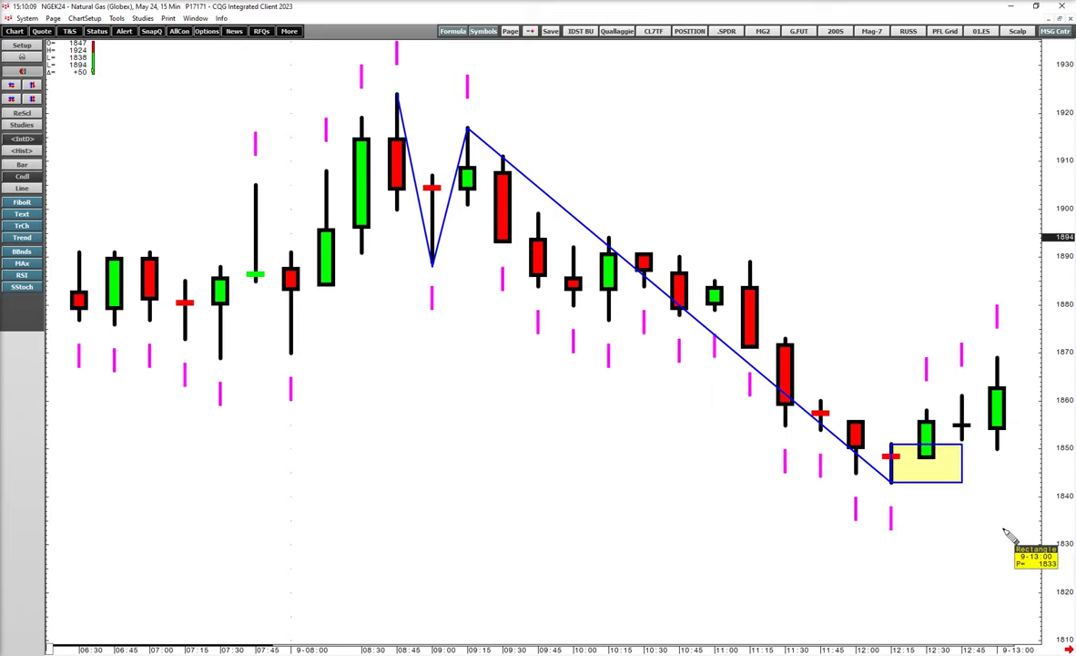
pyautogui.click(865, 439)
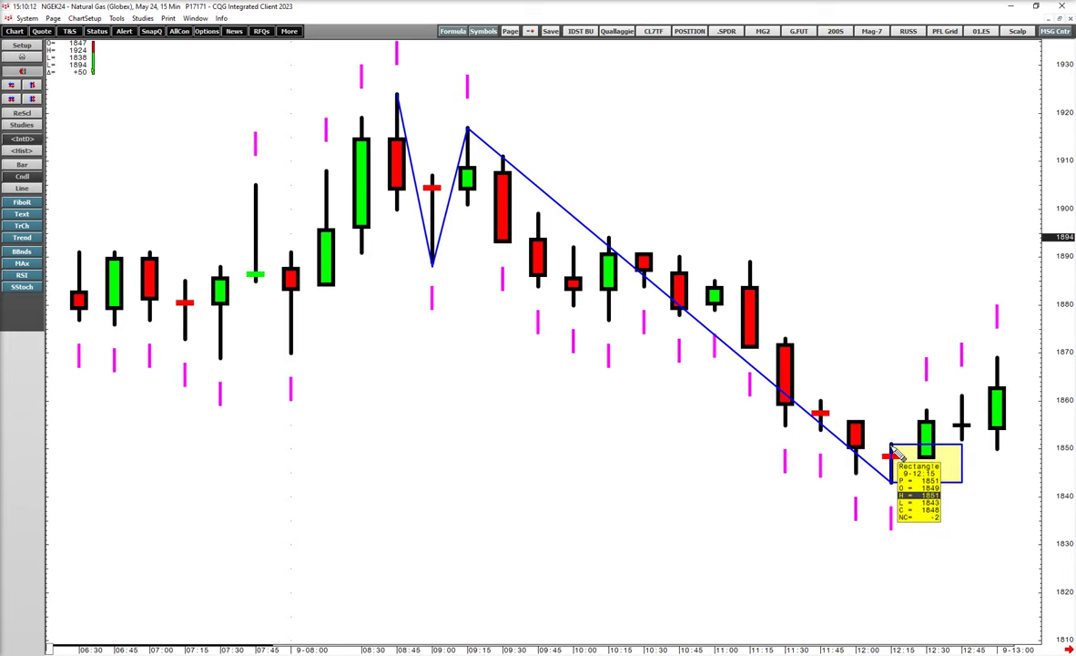
pyautogui.click(819, 483)
pyautogui.moveTo(927, 485); pyautogui.dragTo(664, 478)
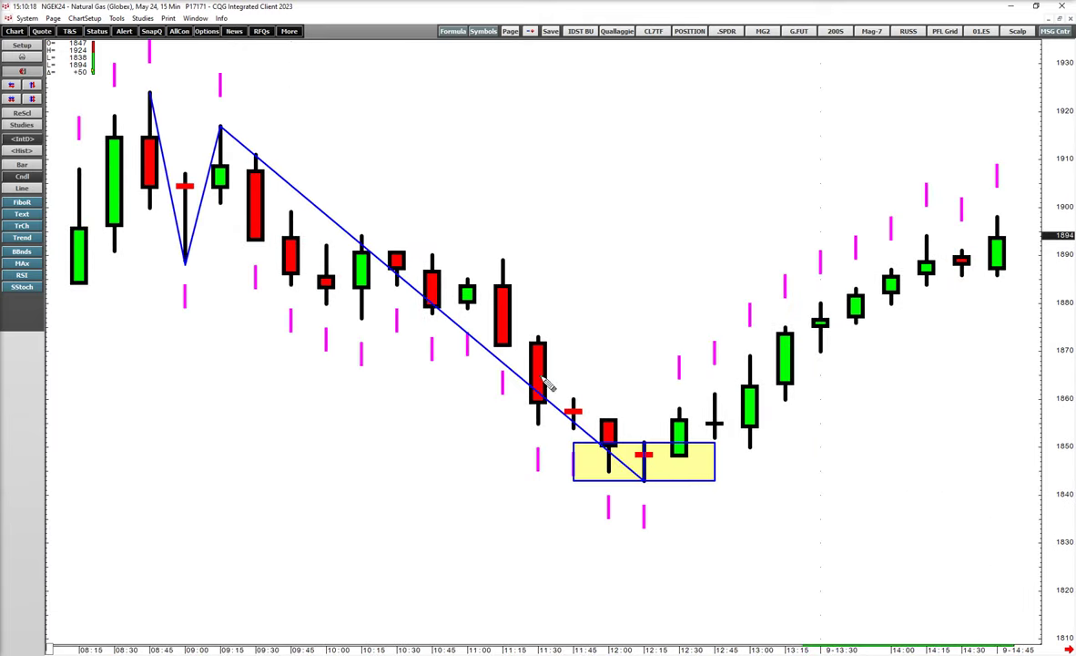
pyautogui.click(328, 245)
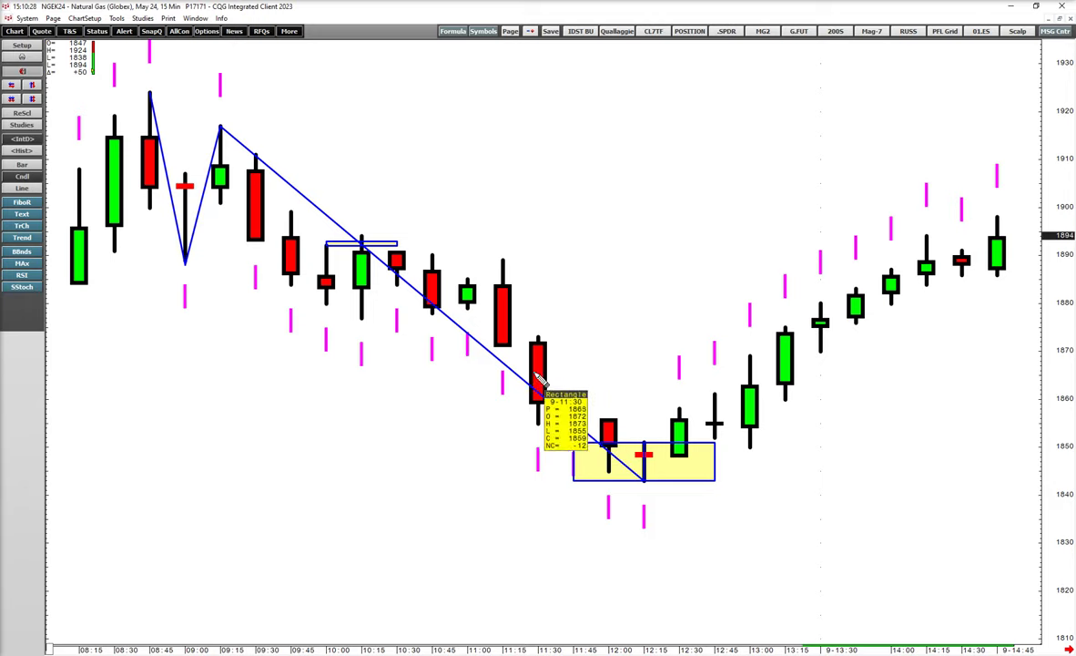
# Try short level markings from the highs of the 11:30, 11:45 and 12:00 candles, removing each one
pyautogui.moveTo(538, 336)
pyautogui.mouseDown()
pyautogui.moveTo(589, 336)
pyautogui.moveTo(559, 338)
pyautogui.moveTo(591, 323)
pyautogui.mouseUp()
pyautogui.press('Escape')
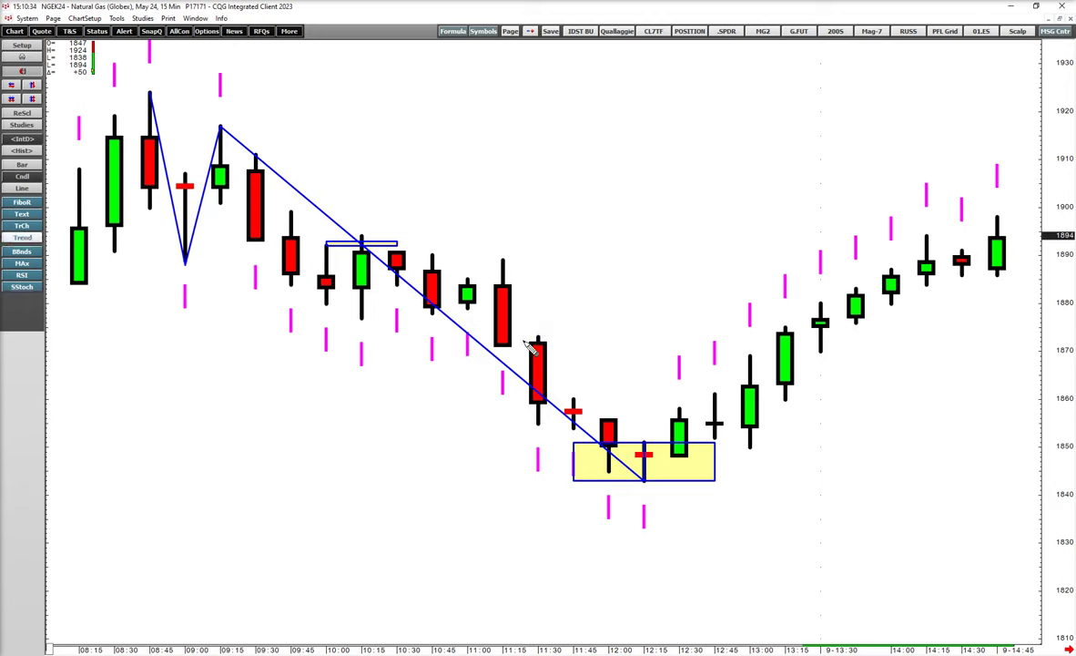
pyautogui.click(574, 395)
pyautogui.click(642, 394)
pyautogui.rightClick(468, 357)
pyautogui.click(660, 383)
pyautogui.rightClick(599, 398)
pyautogui.click(543, 472)
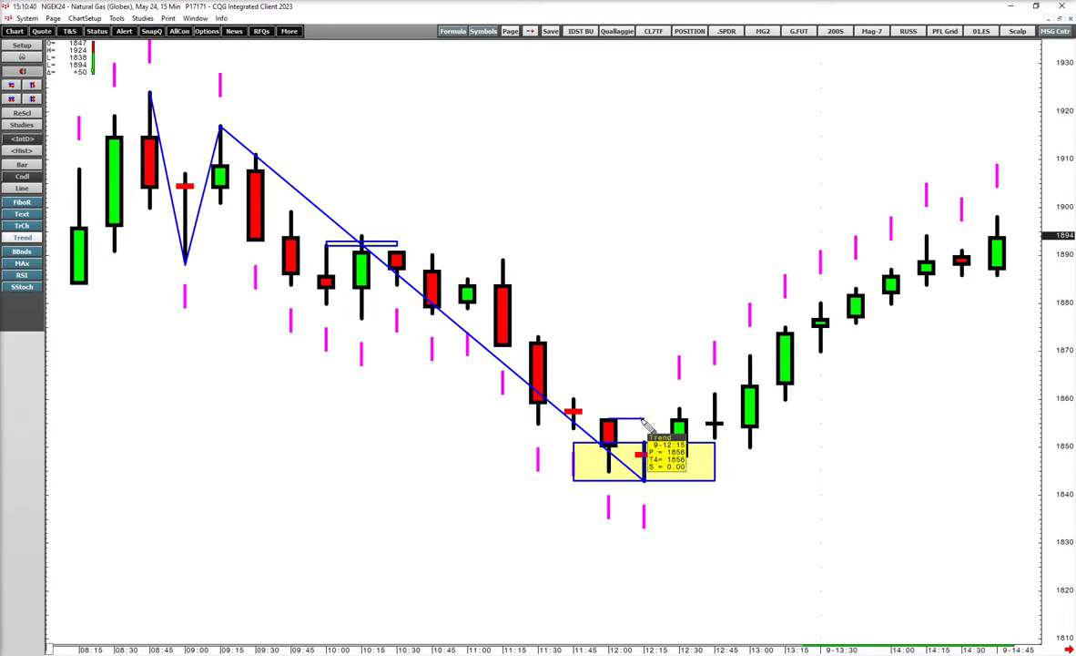
pyautogui.rightClick(644, 422)
pyautogui.click(577, 496)
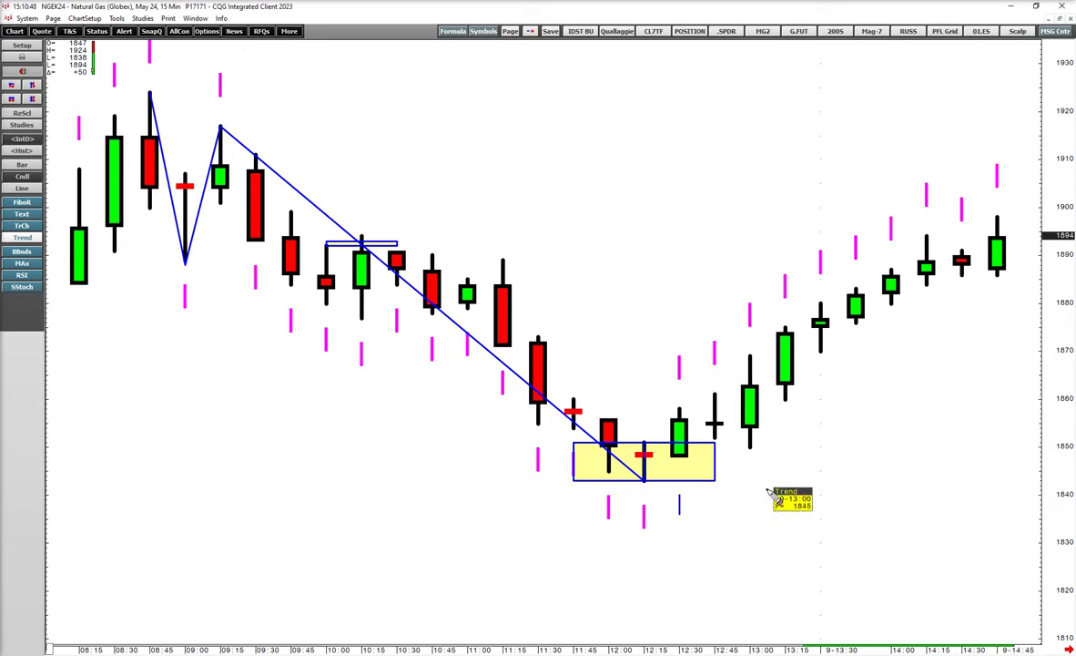
# Remove all rectangles and trend lines from the chart's list of studies and pointer tools
pyautogui.rightClick(609, 159)
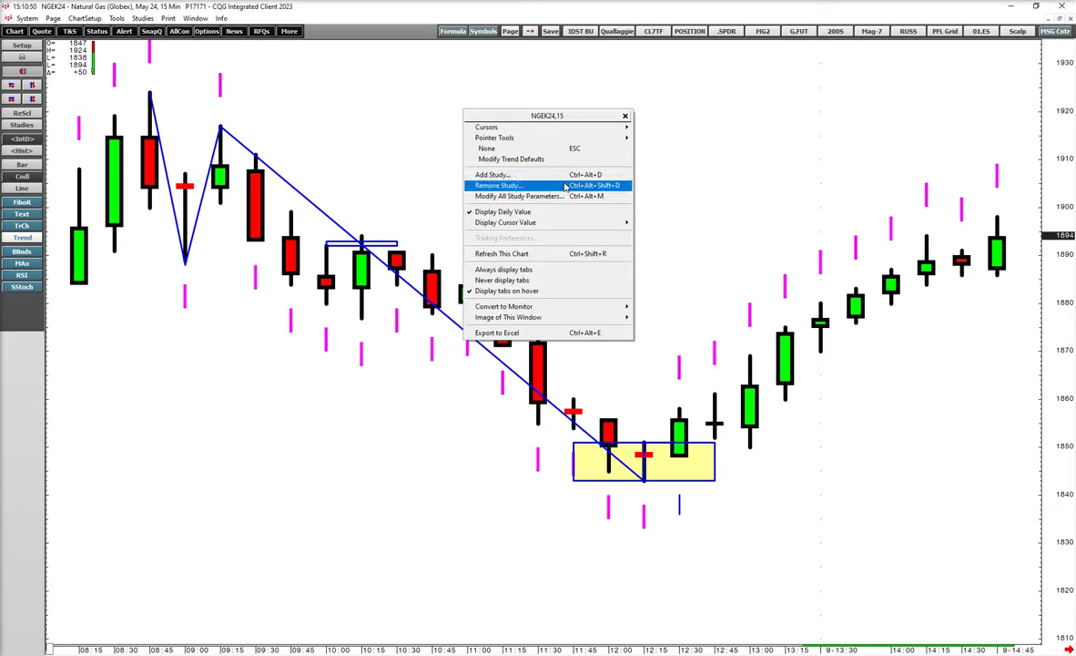
pyautogui.click(592, 180)
pyautogui.click(493, 285)
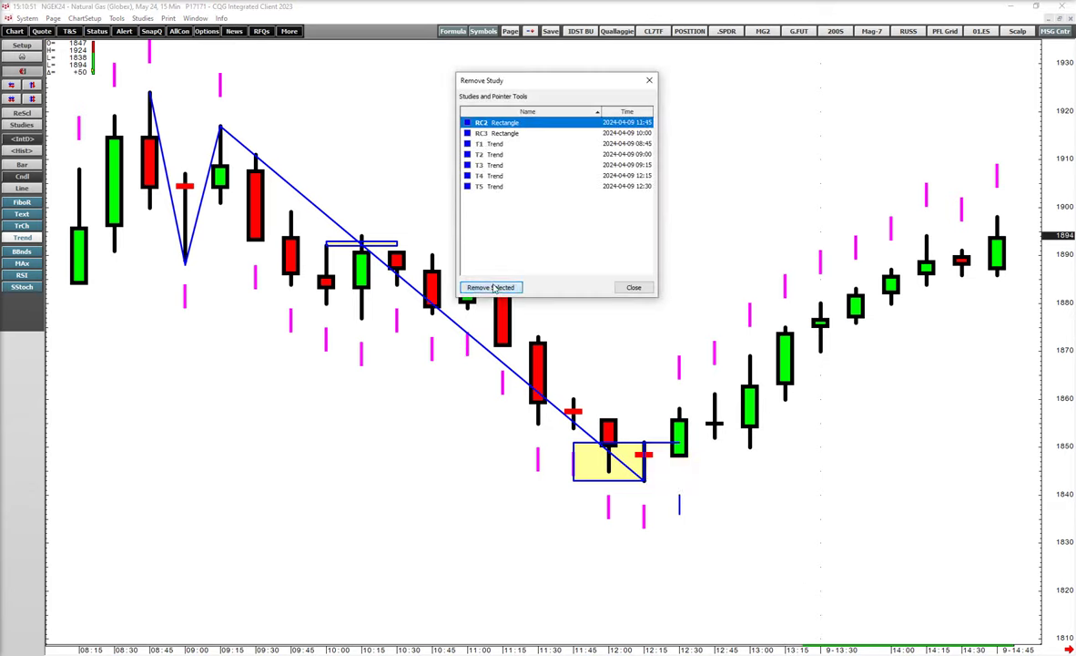
pyautogui.click(494, 285)
pyautogui.click(493, 285)
pyautogui.click(493, 285)
pyautogui.click(494, 285)
pyautogui.click(494, 285)
pyautogui.click(494, 285)
pyautogui.click(494, 285)
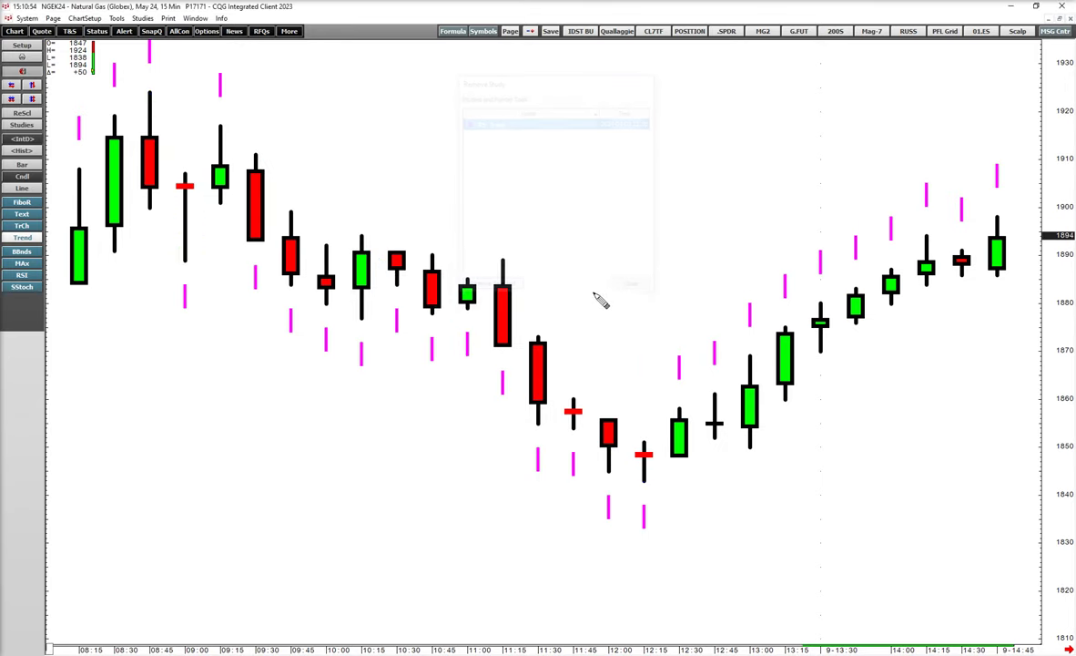
# Remove the GannUp and GannDn condition marks from the candles
pyautogui.rightClick(683, 370)
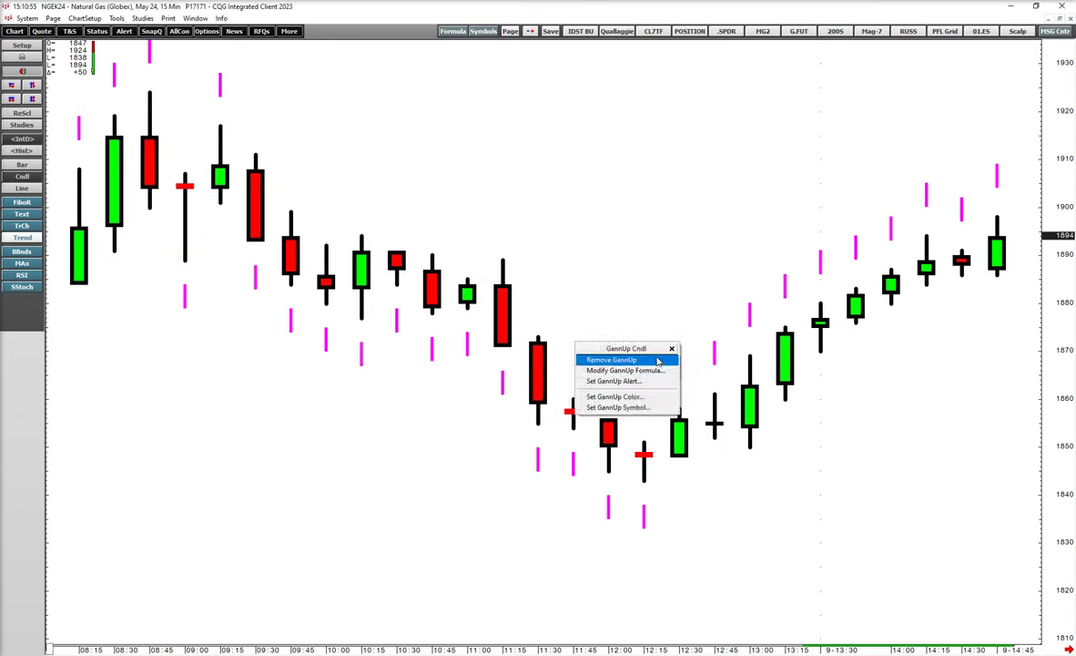
pyautogui.click(663, 358)
pyautogui.rightClick(652, 519)
pyautogui.click(583, 497)
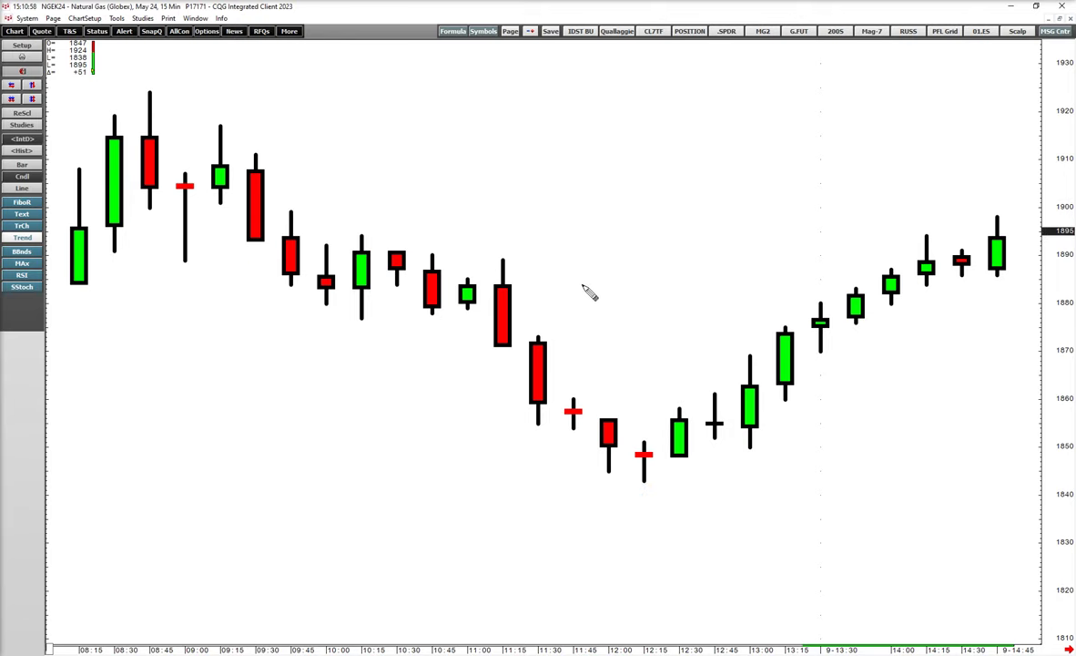
# Draw a rectangle from 12:00 to 12:45 covering the 12:15 candle's high-low range, and compress the chart to fit more candles
pyautogui.rightClick(550, 219)
pyautogui.moveTo(552, 212)
pyautogui.click(637, 264)
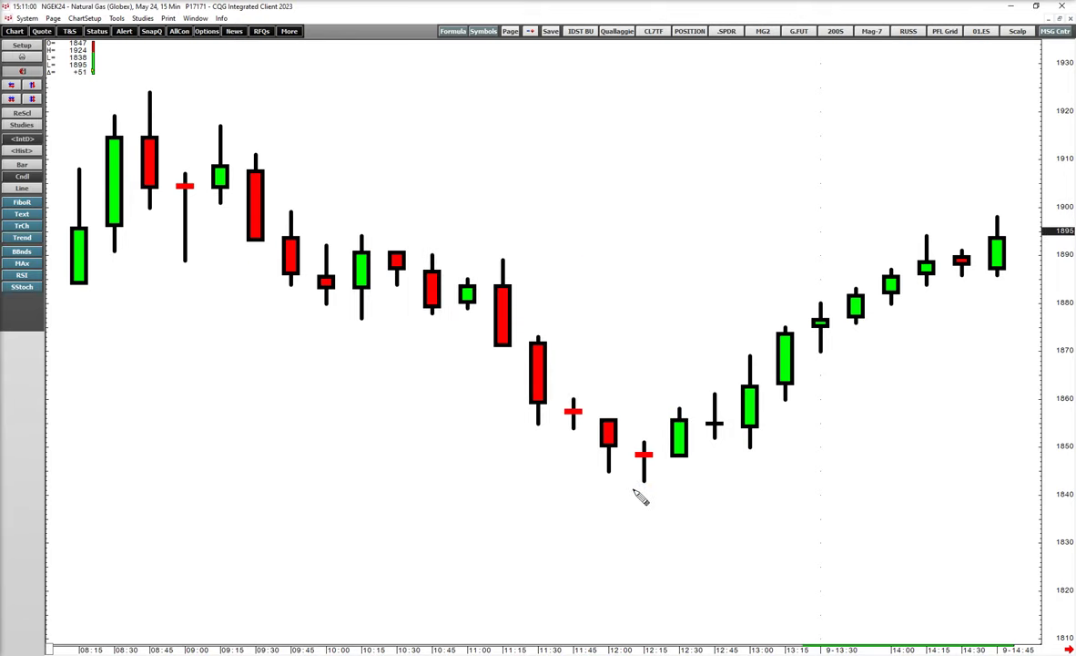
pyautogui.moveTo(727, 443); pyautogui.dragTo(728, 444)
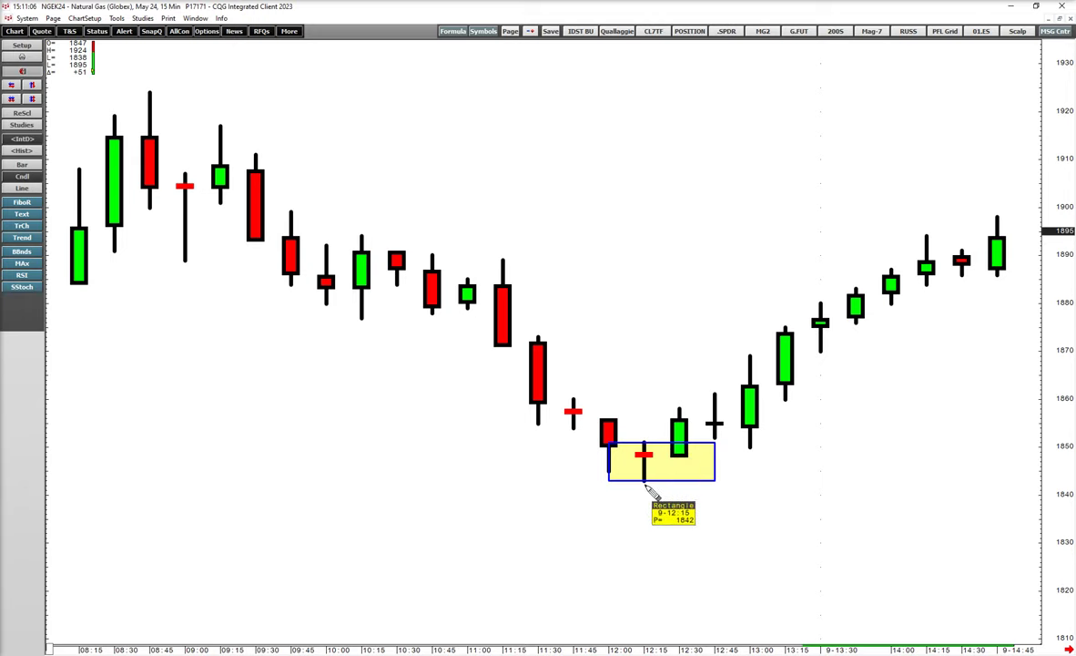
pyautogui.moveTo(792, 473); pyautogui.dragTo(562, 650)
pyautogui.moveTo(654, 565); pyautogui.dragTo(557, 575)
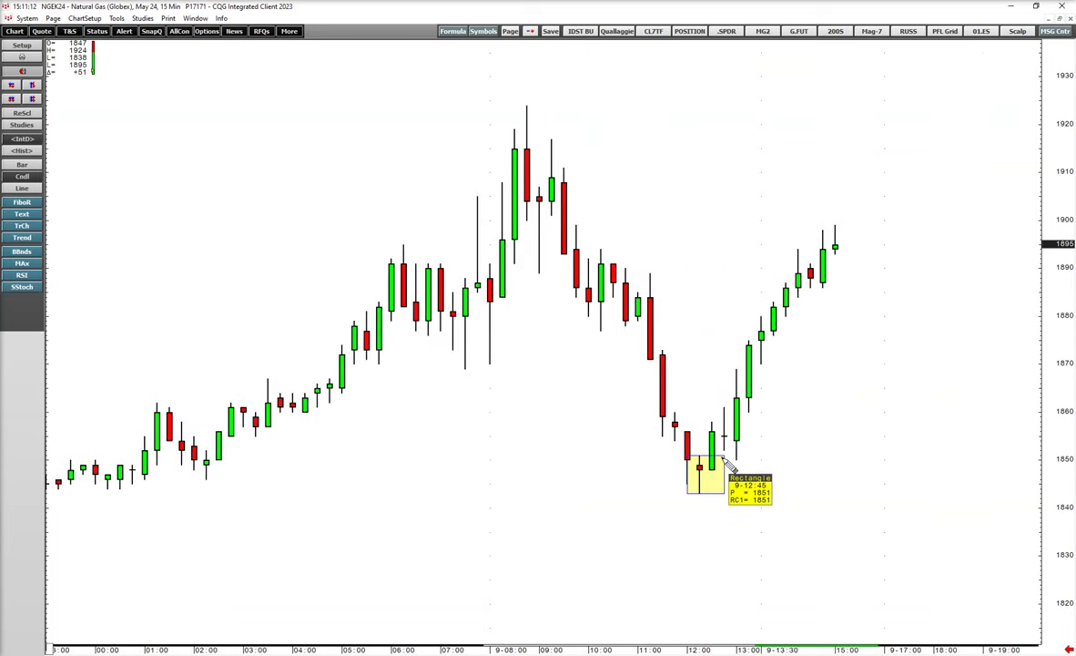
pyautogui.moveTo(737, 454); pyautogui.dragTo(876, 235)
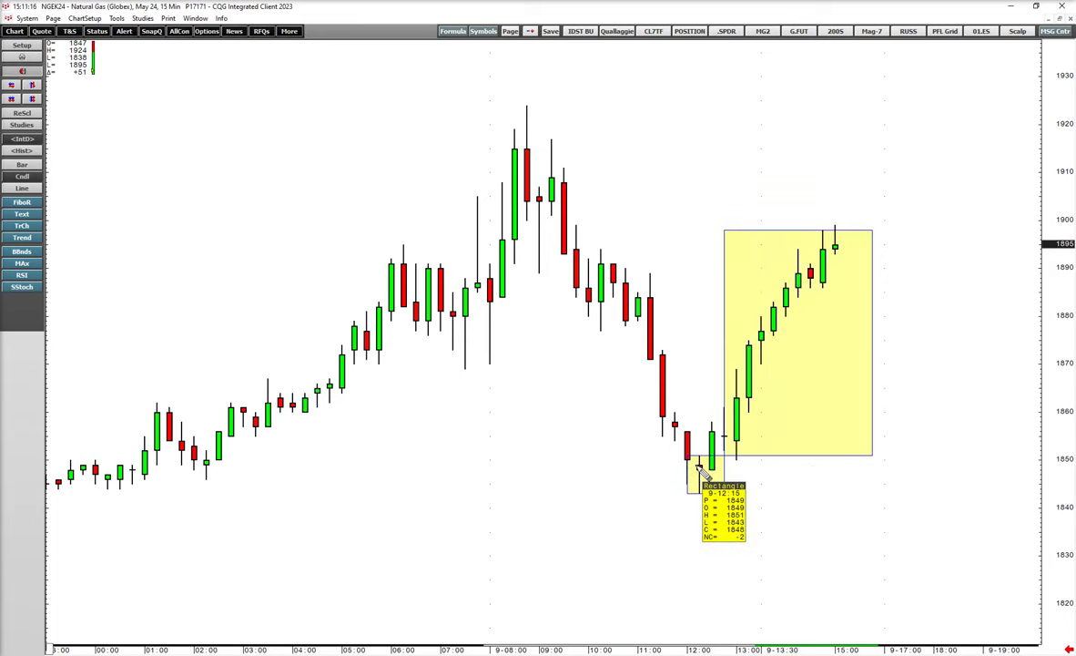
pyautogui.rightClick(812, 233)
pyautogui.click(710, 295)
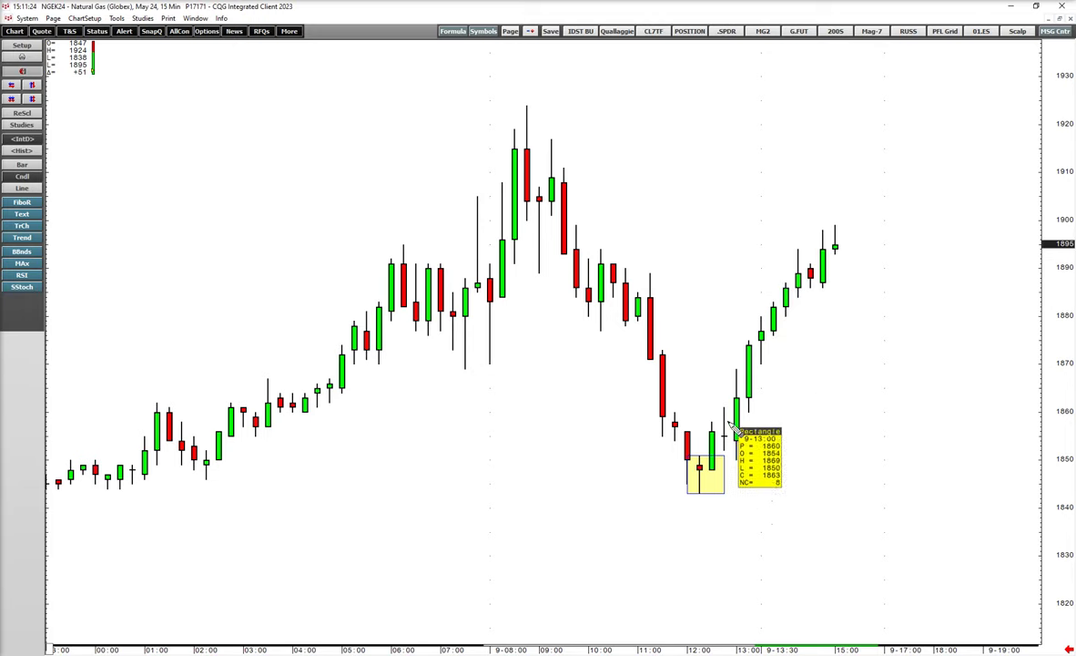
# Draw a large rectangle over the rally from 12:30 to 15:00, between about 1851 and 1883
pyautogui.moveTo(719, 456); pyautogui.dragTo(835, 301)
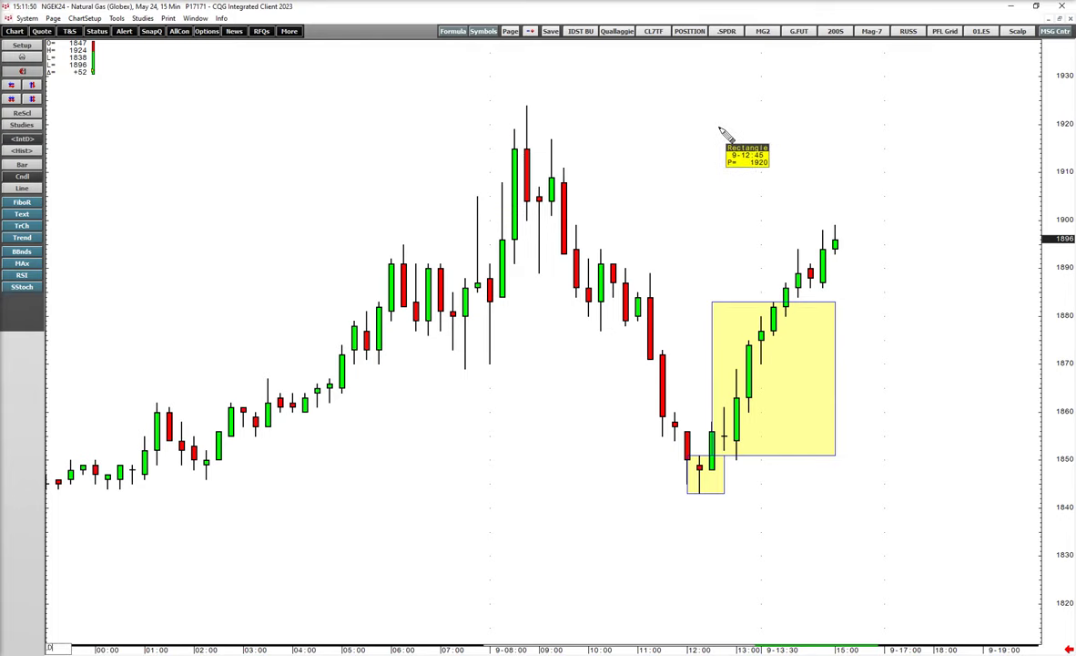
# On the daily chart, draw a thin rectangle from the early-March high to mid-April, and switch back to the 15-minute interval
pyautogui.press('Return')
pyautogui.moveTo(890, 356); pyautogui.dragTo(847, 226)
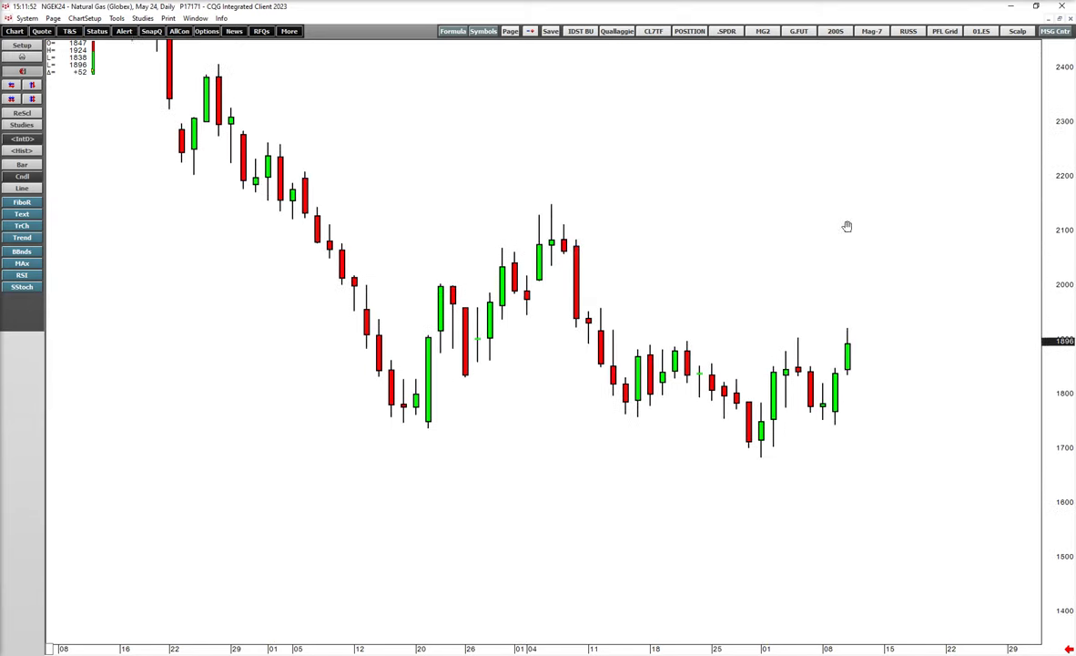
pyautogui.moveTo(552, 199)
pyautogui.moveTo(561, 200); pyautogui.dragTo(891, 206)
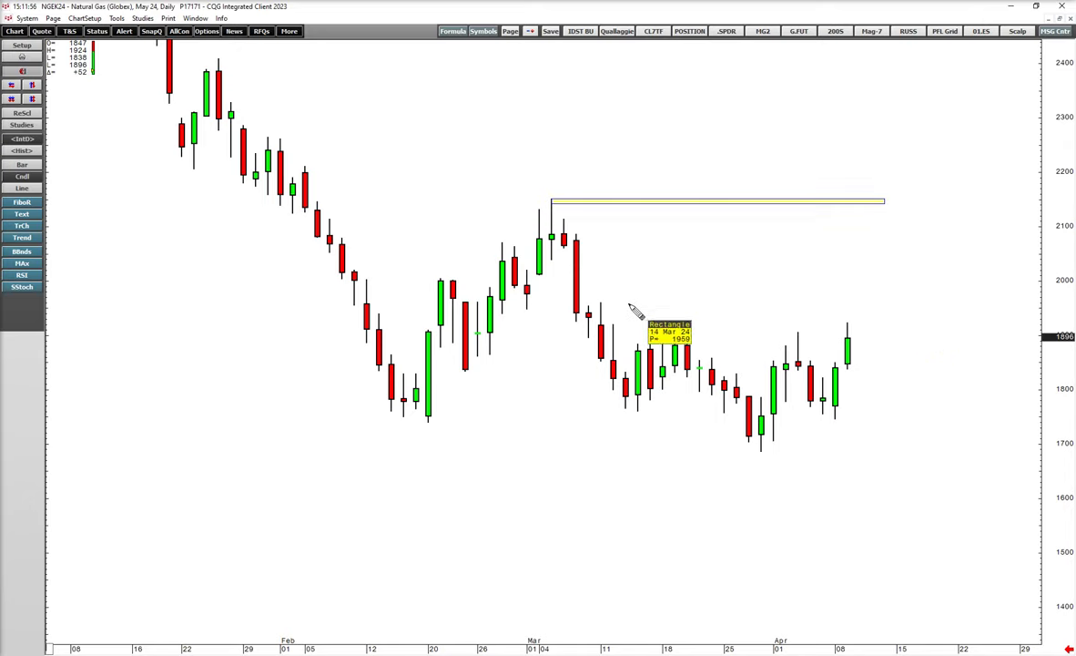
pyautogui.moveTo(1063, 202); pyautogui.dragTo(1059, 253)
pyautogui.moveTo(939, 313); pyautogui.dragTo(925, 357)
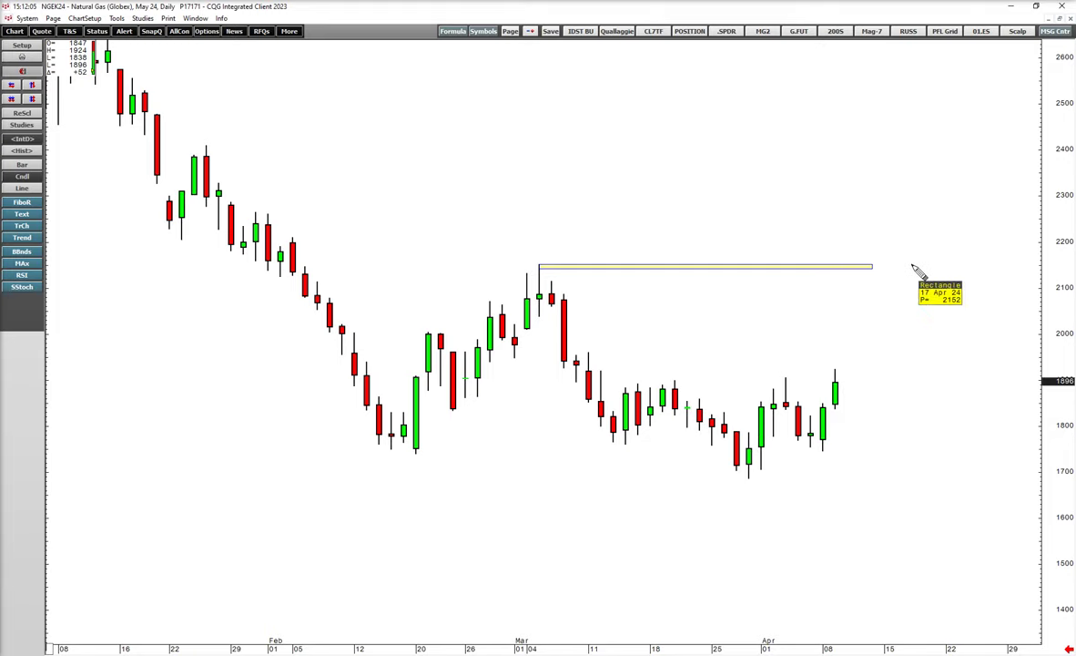
pyautogui.write('15')
pyautogui.press('Return')
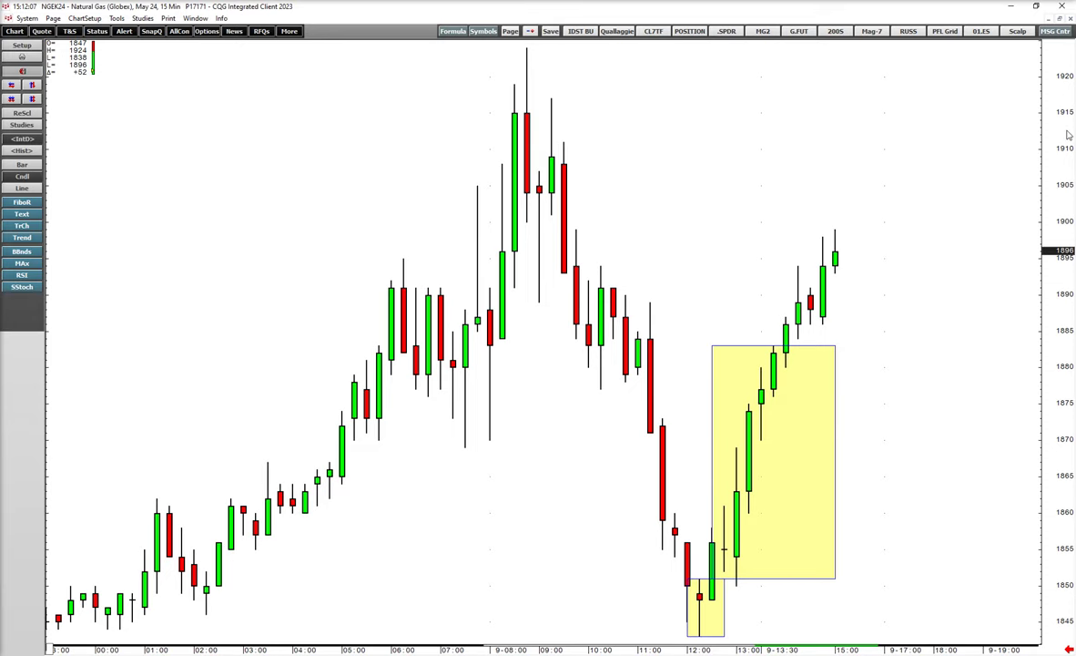
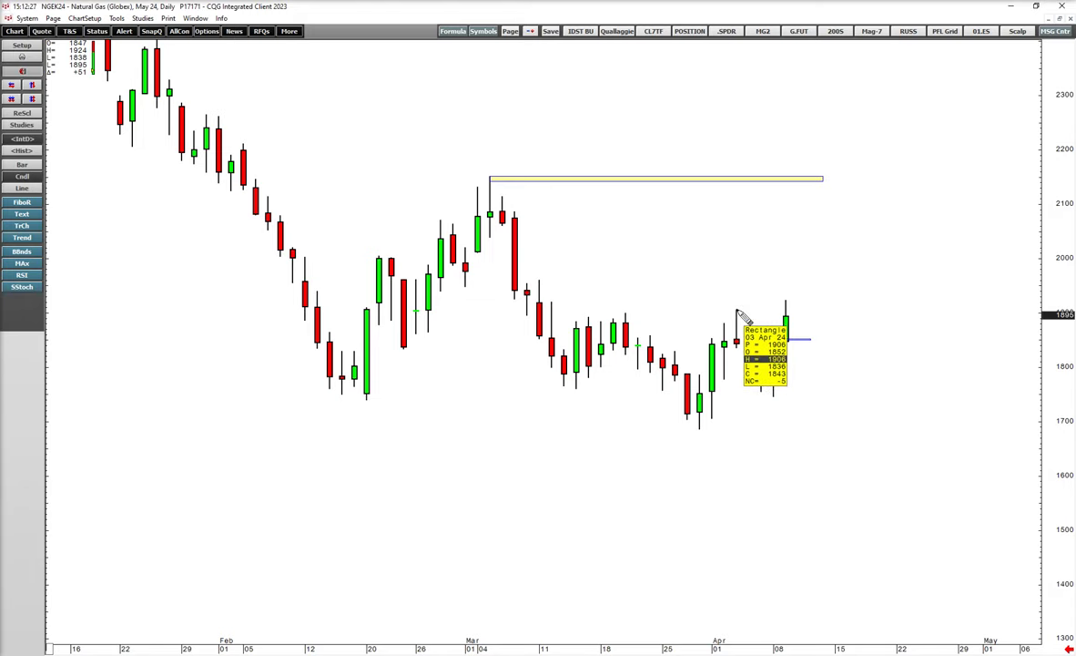
# Extend a thin level rectangle from the 3 April daily high to 11 April, and switch to the 15-minute chart
pyautogui.moveTo(736, 310); pyautogui.dragTo(812, 311)
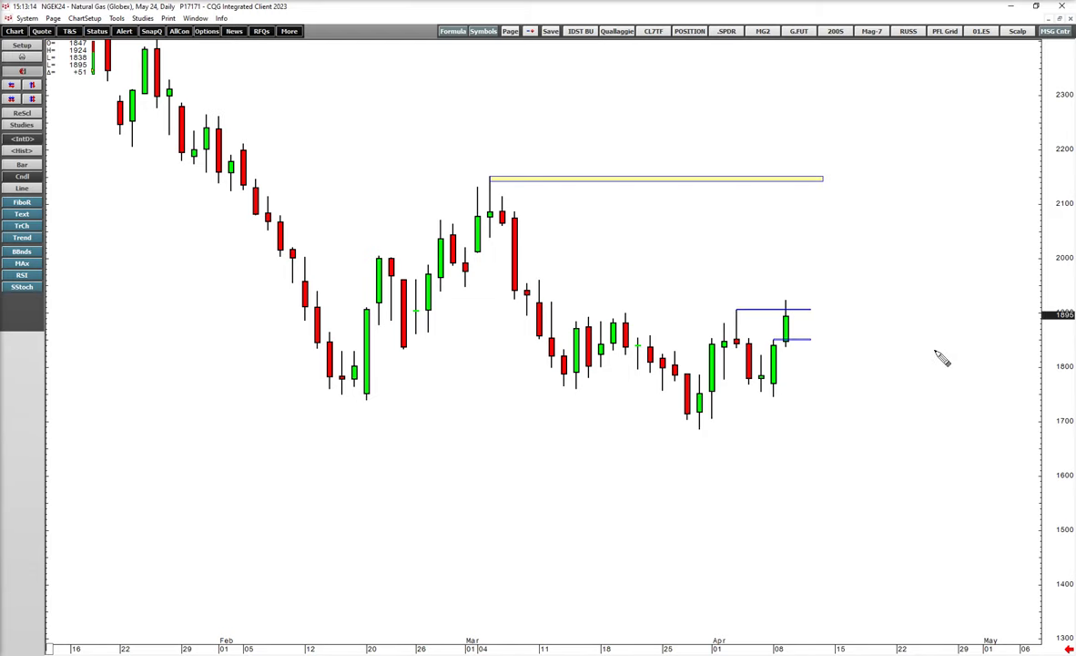
pyautogui.write('15')
pyautogui.press('Return')
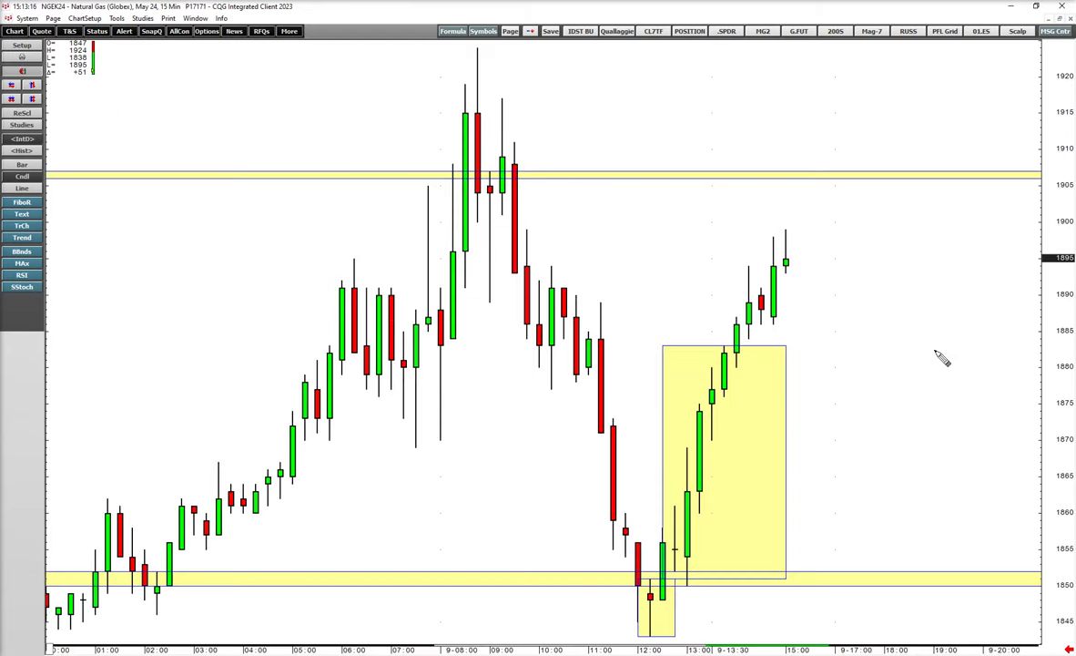
pyautogui.moveTo(1059, 164); pyautogui.dragTo(1054, 286)
pyautogui.moveTo(785, 315); pyautogui.dragTo(783, 269)
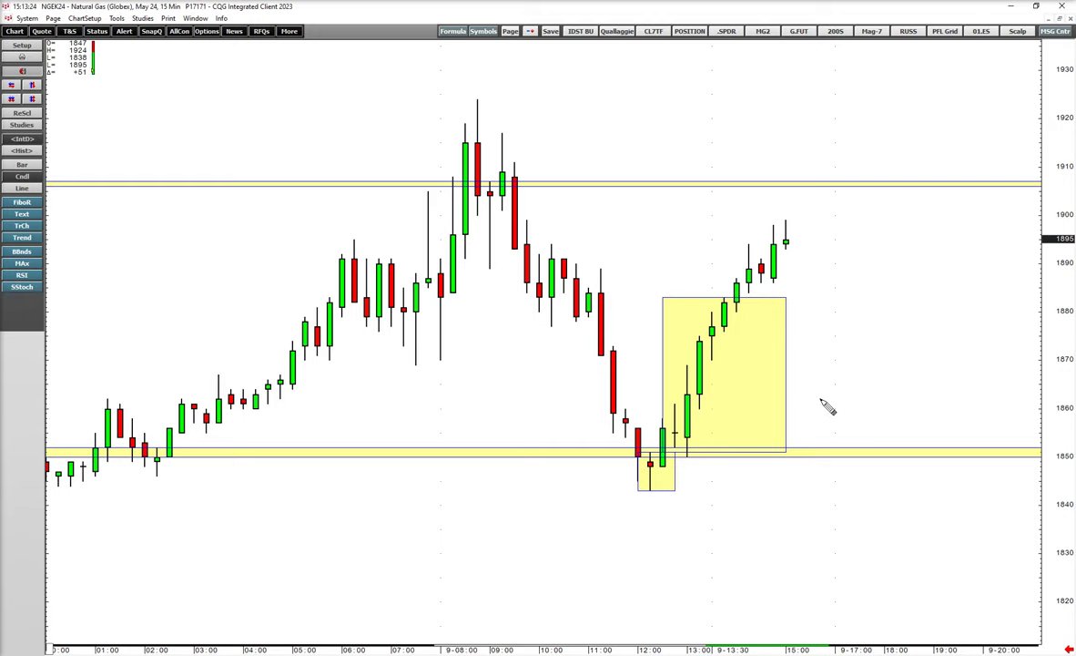
# On the daily chart, draw a trend line from the latest candle's high up to the far end of the March-high rectangle
pyautogui.write(',d')
pyautogui.press('Return')
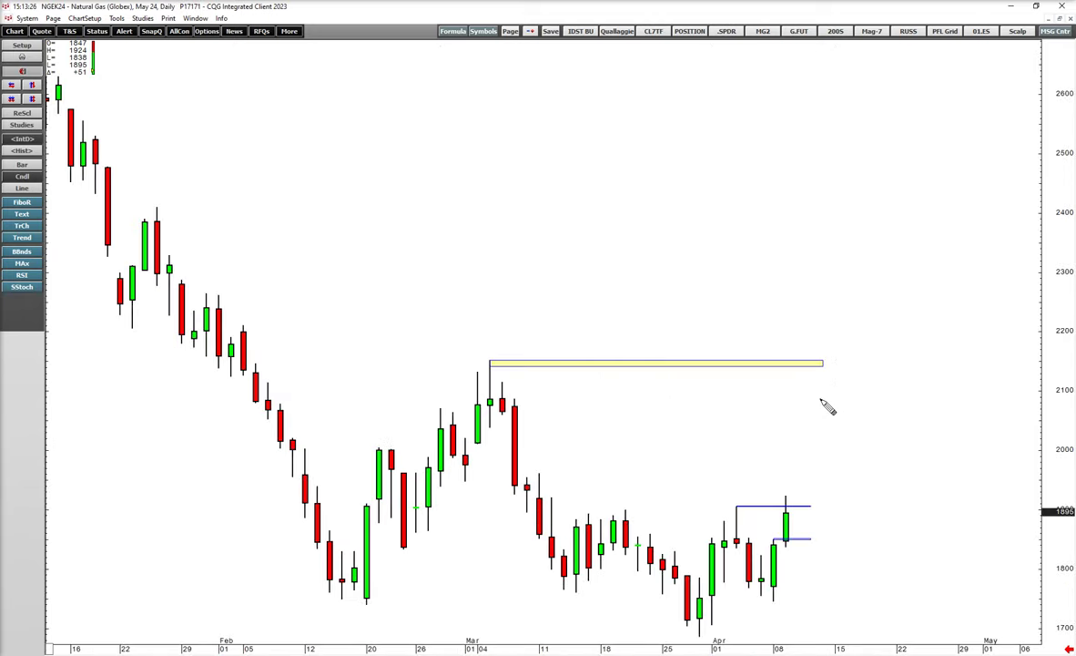
pyautogui.moveTo(809, 450); pyautogui.dragTo(797, 379)
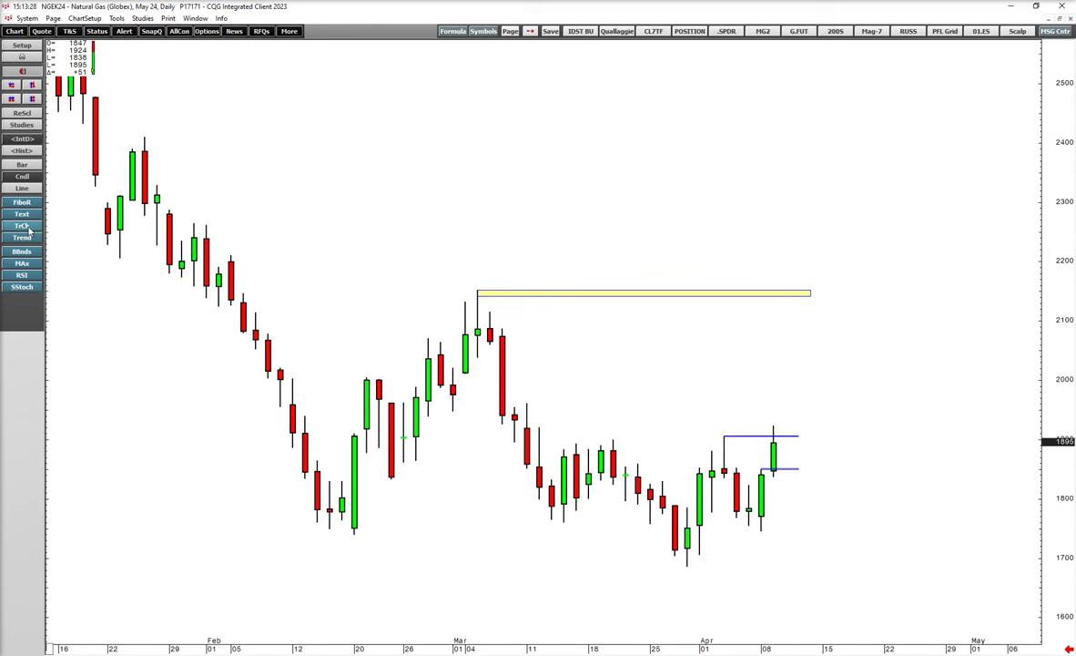
pyautogui.click(25, 236)
pyautogui.moveTo(773, 427); pyautogui.dragTo(810, 295)
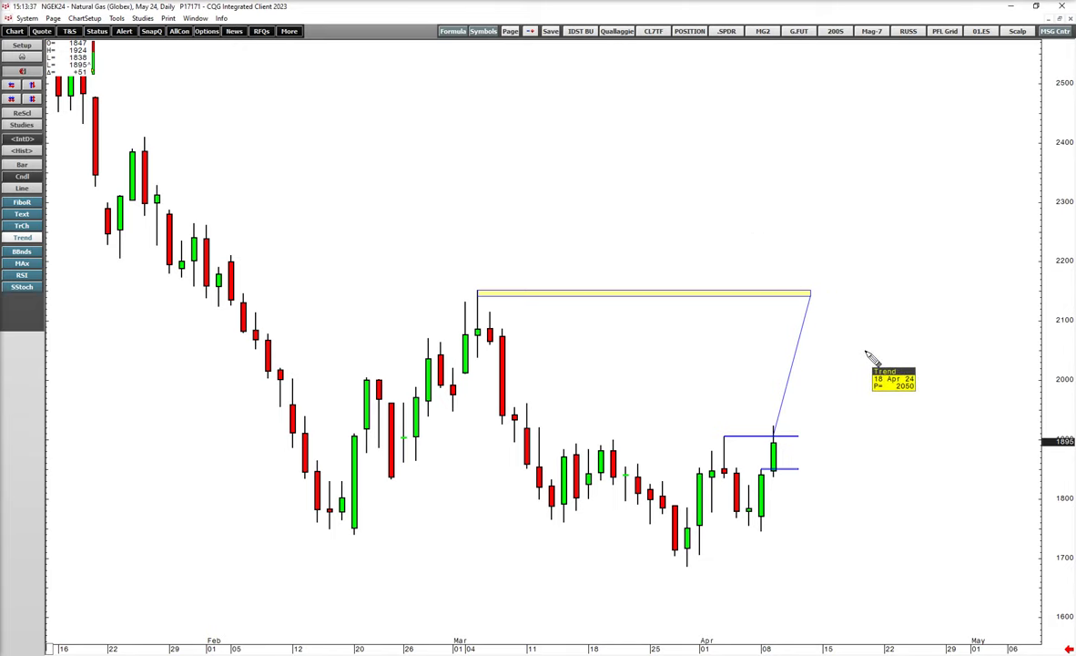
# On the 15-minute chart, draw a level trend line at 1894 from 14:00 to 15:30
pyautogui.hotkey('ctrl', 'Tab')
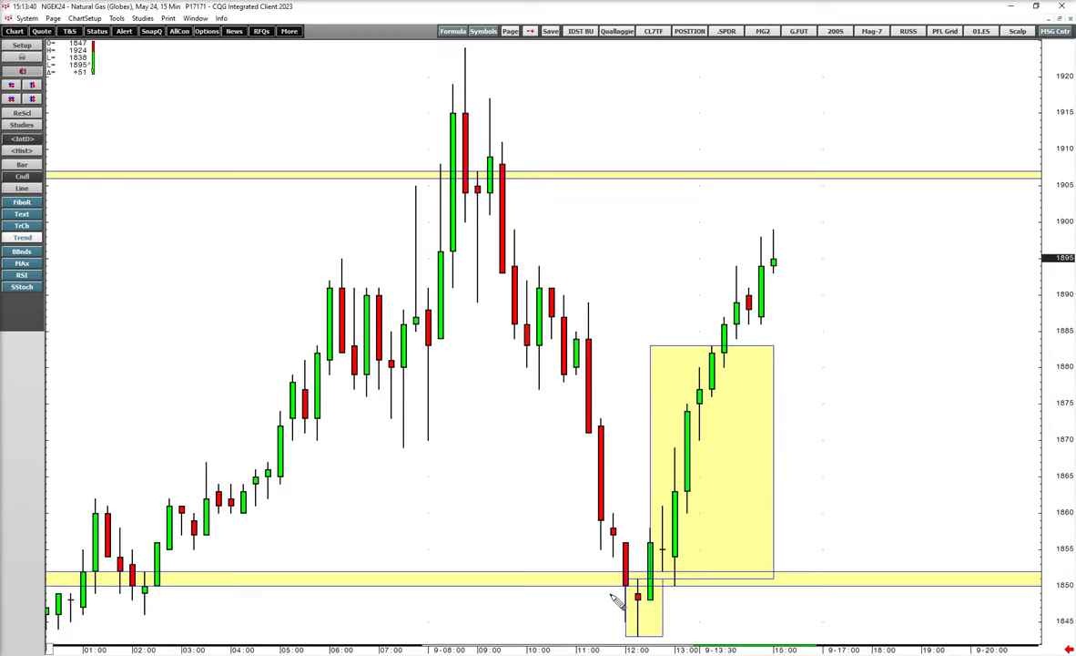
pyautogui.moveTo(826, 282); pyautogui.dragTo(912, 281)
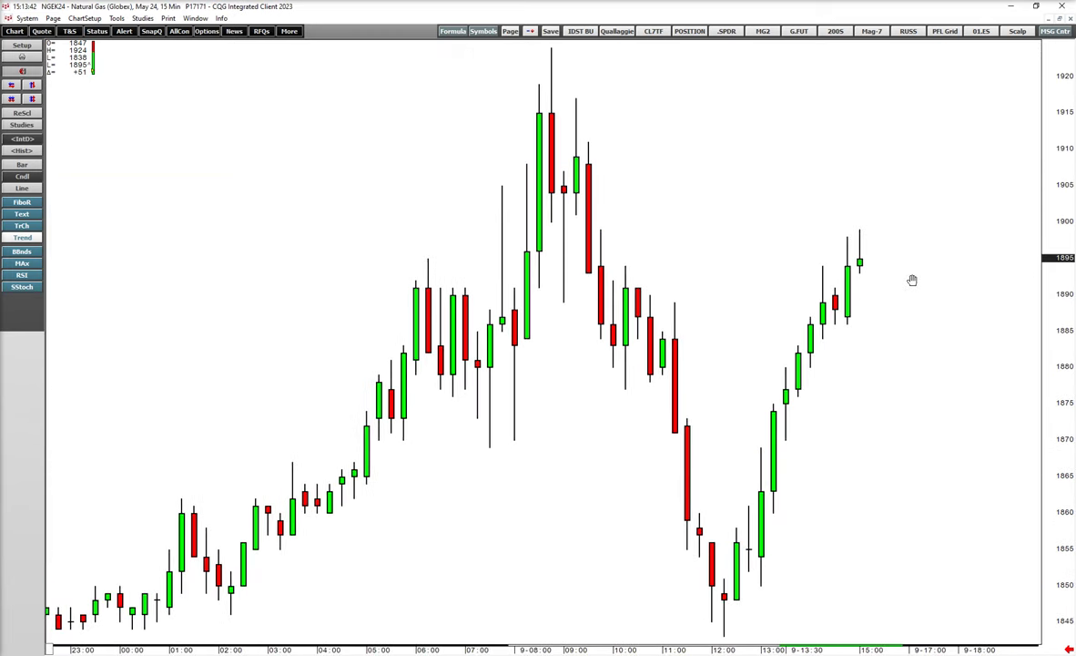
pyautogui.moveTo(1051, 171); pyautogui.dragTo(1056, 317)
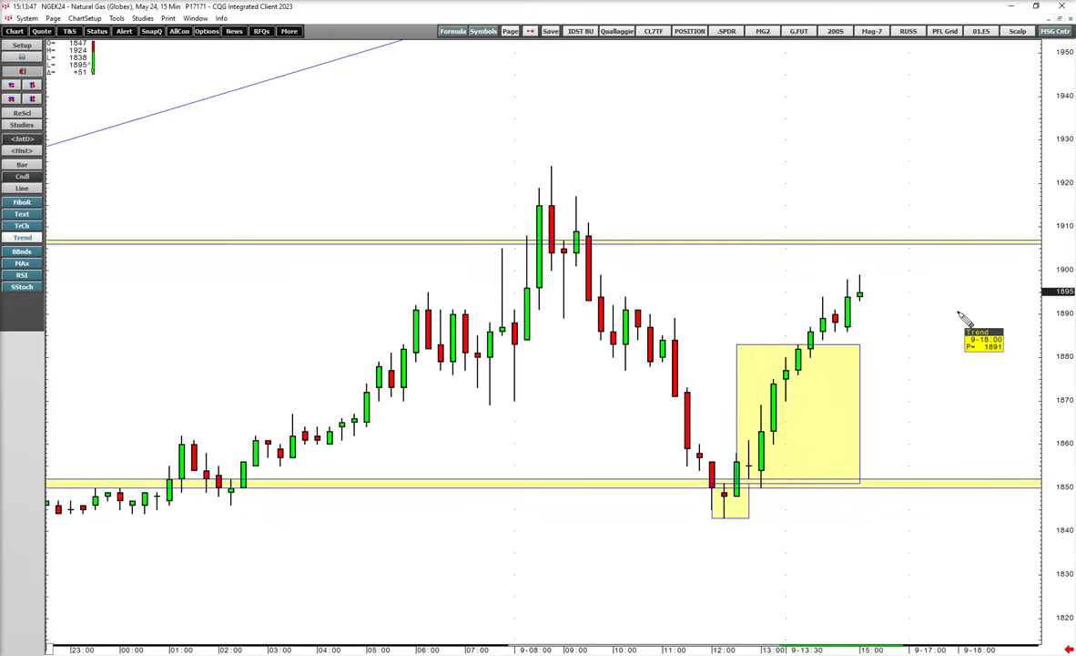
pyautogui.moveTo(953, 264); pyautogui.dragTo(853, 260)
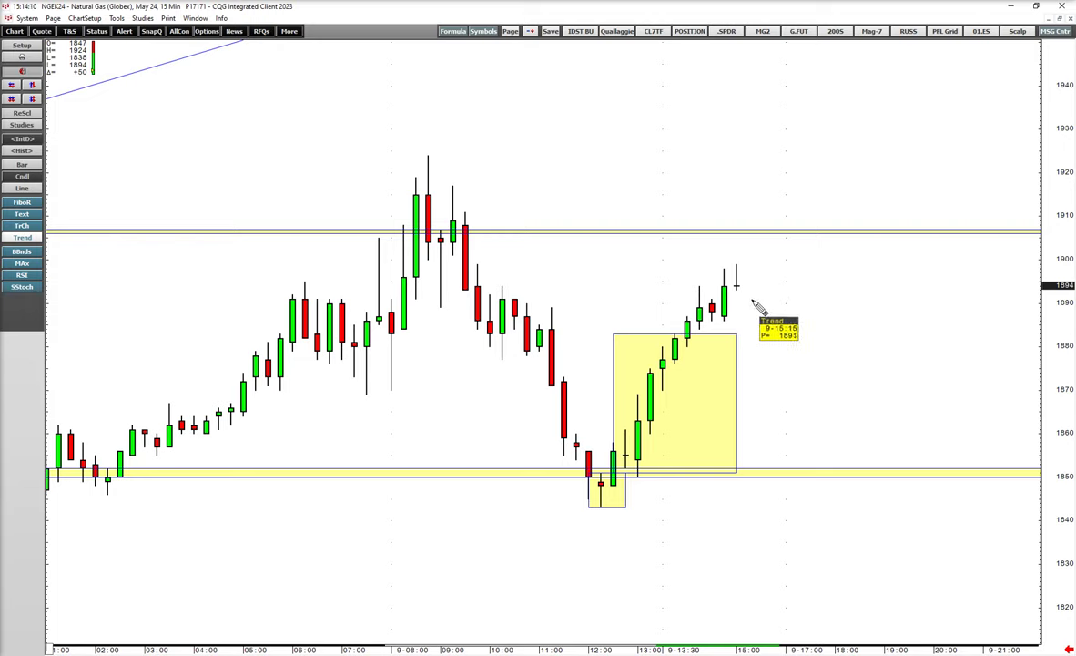
pyautogui.moveTo(687, 287); pyautogui.dragTo(760, 286)
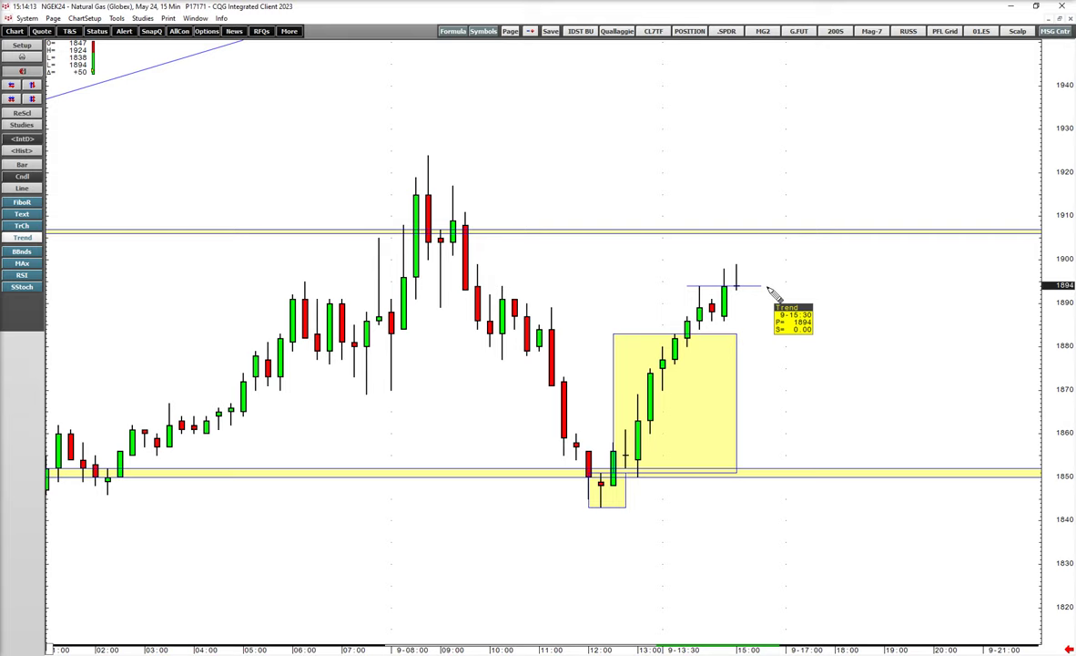